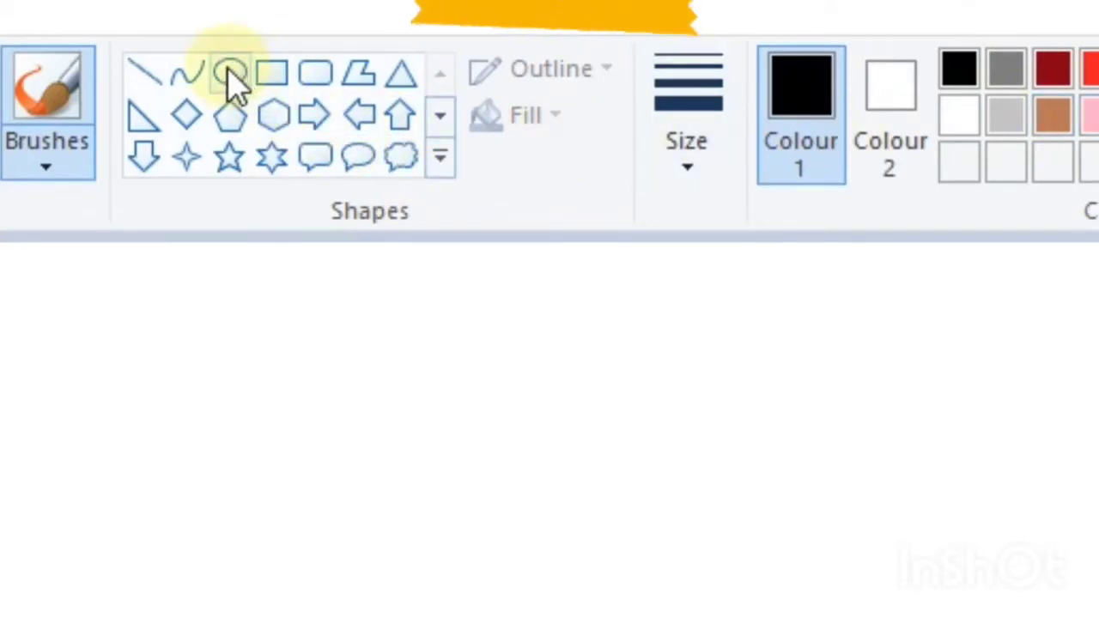
Draw a black ellipse about 1197 × 509 px across the canvas with the second-thinnest line size
click(230, 74)
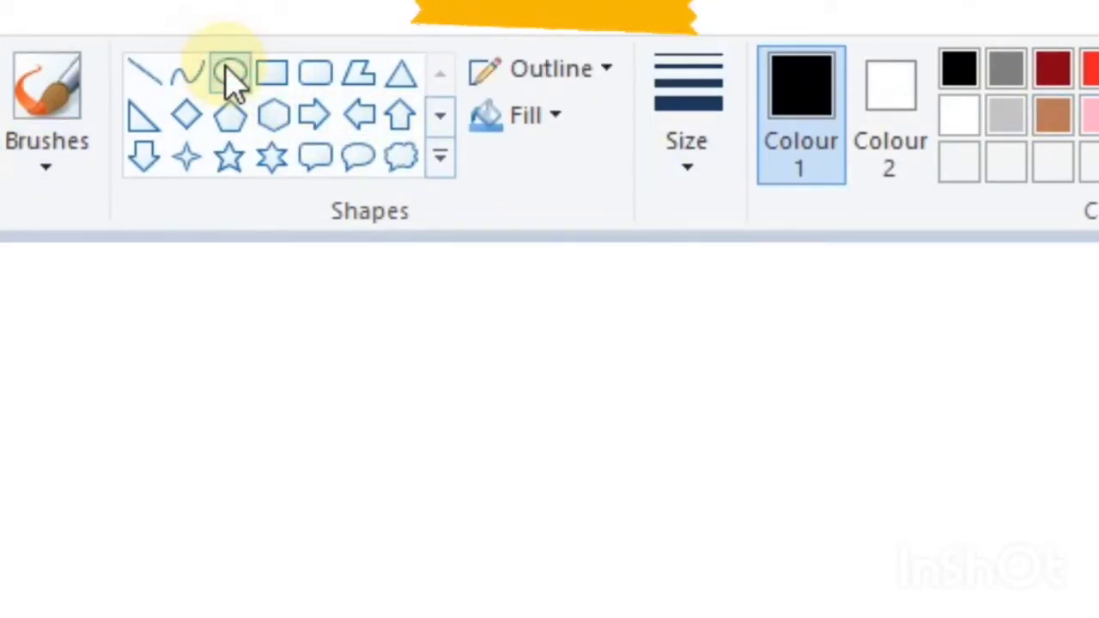
click(684, 172)
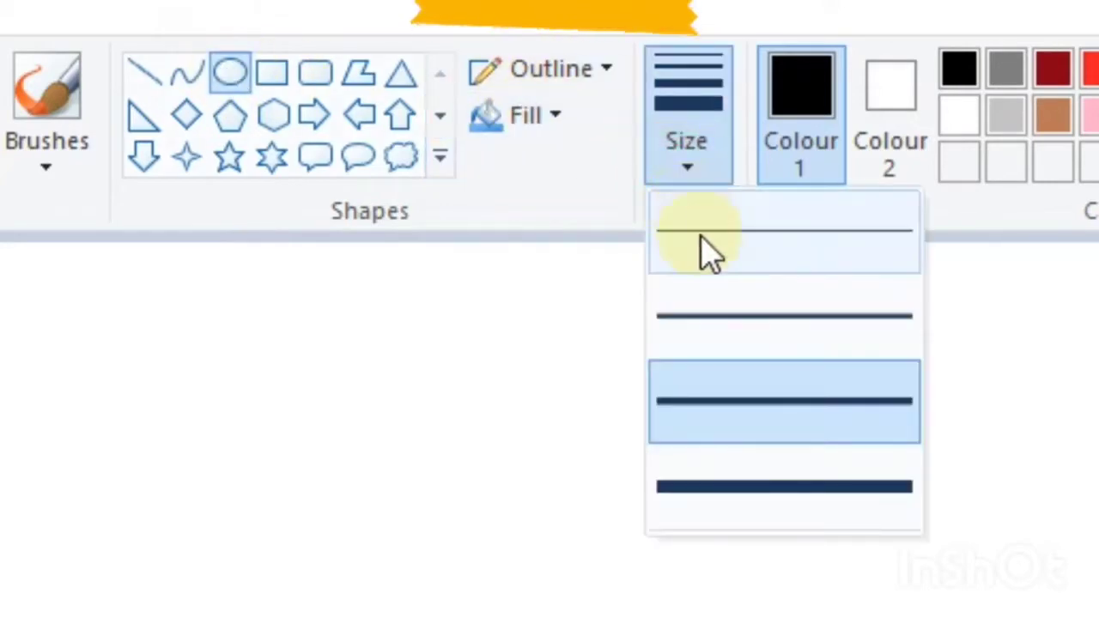
click(734, 315)
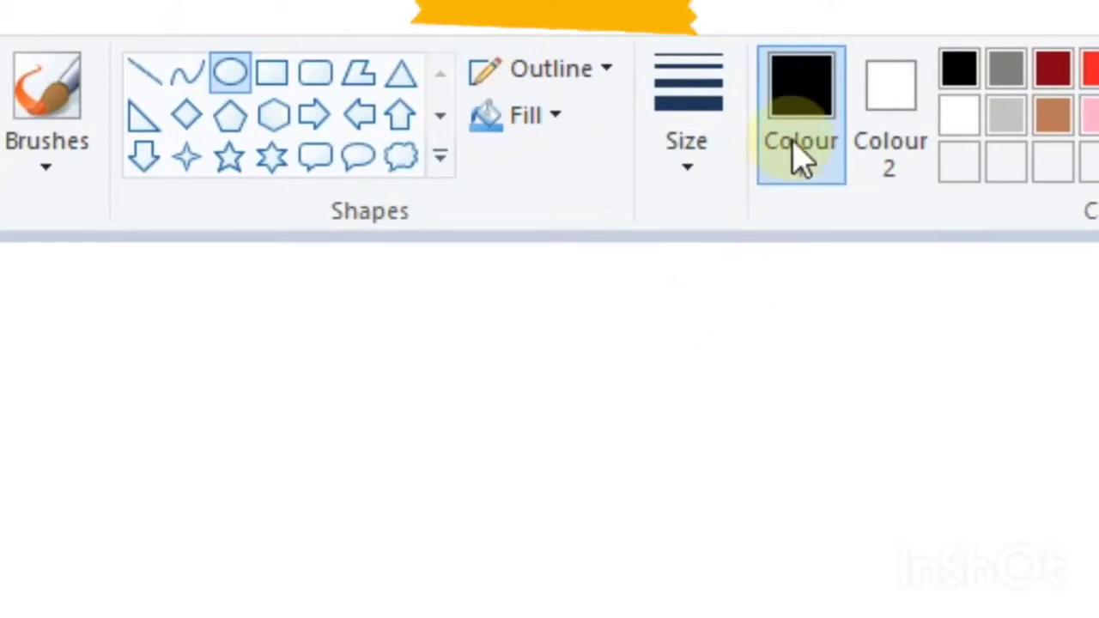
click(812, 101)
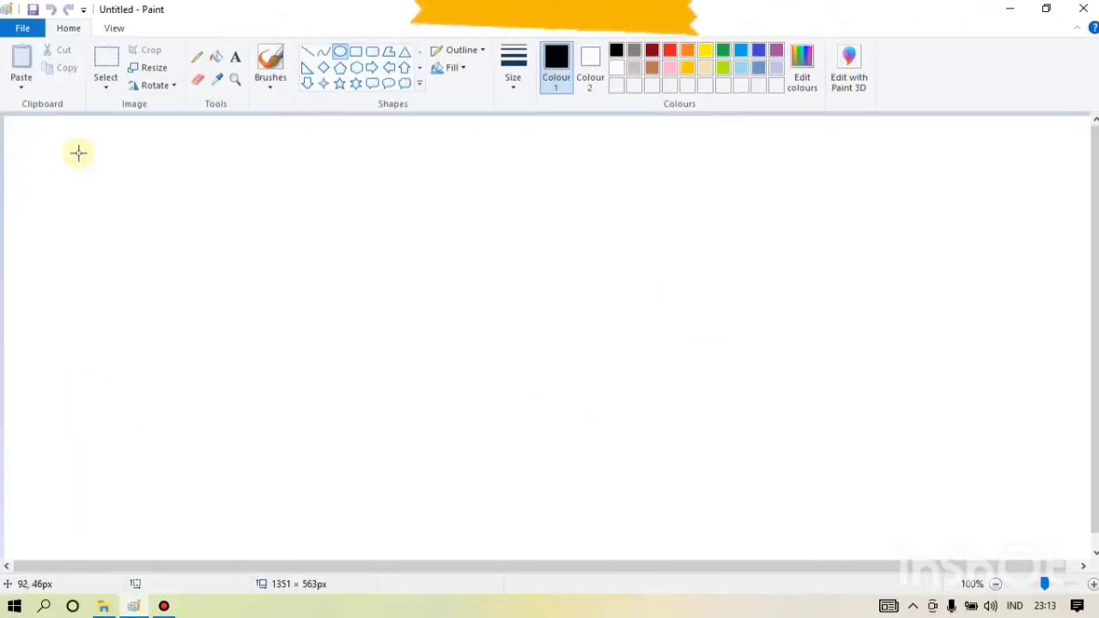
drag(80, 140, 1047, 547)
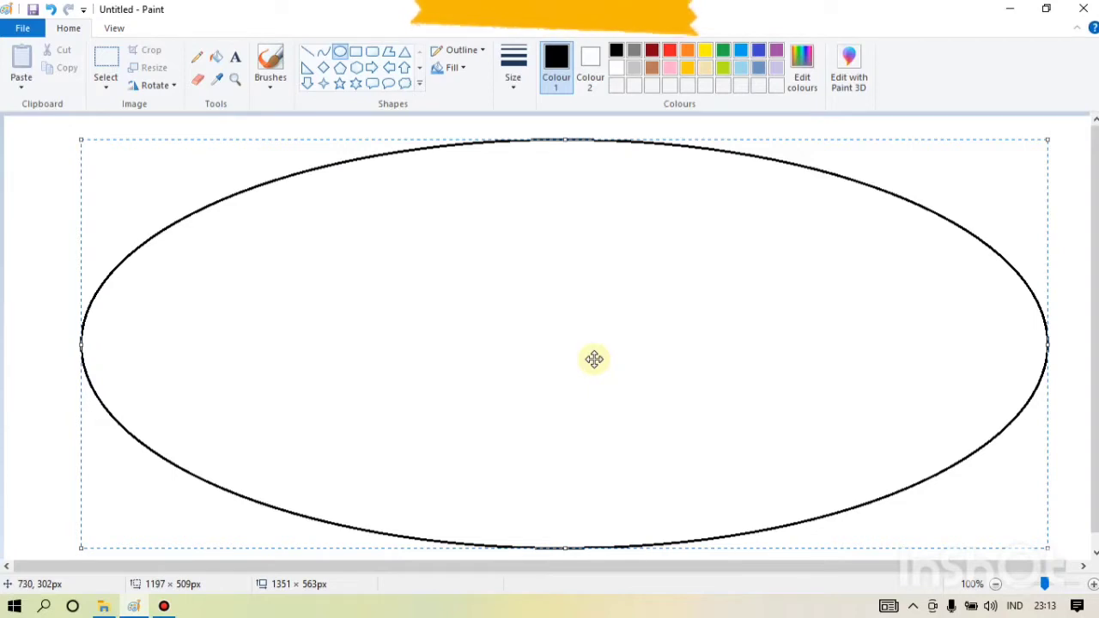
Resize the large ellipse to about 1162 × 539 px so it nearly fills the canvas height
drag(565, 139, 563, 125)
drag(81, 340, 87, 340)
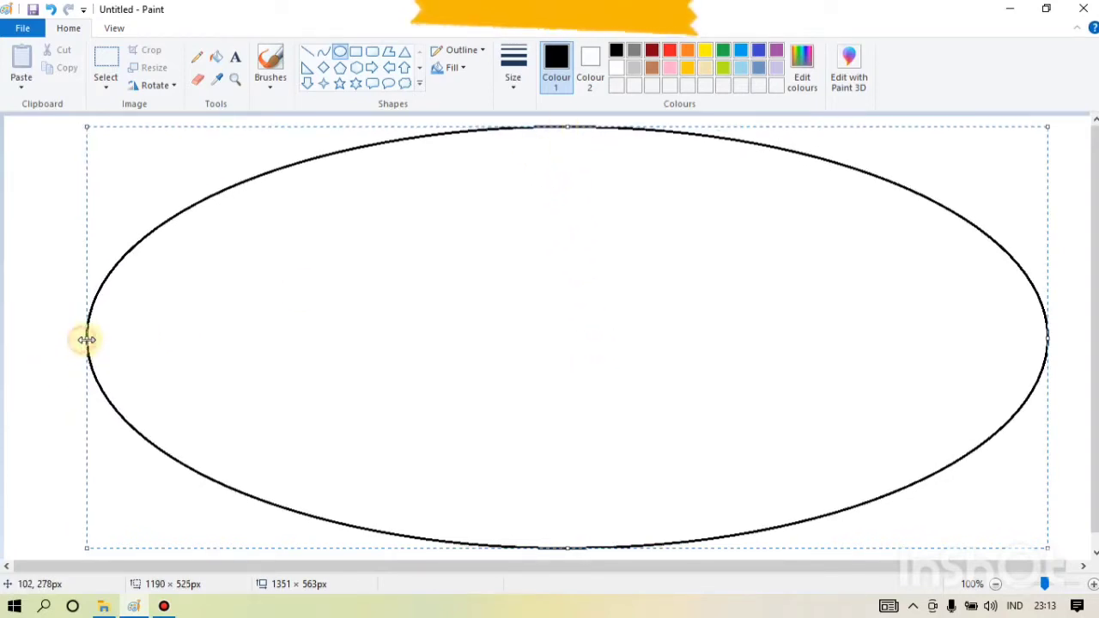
drag(1047, 338, 1028, 352)
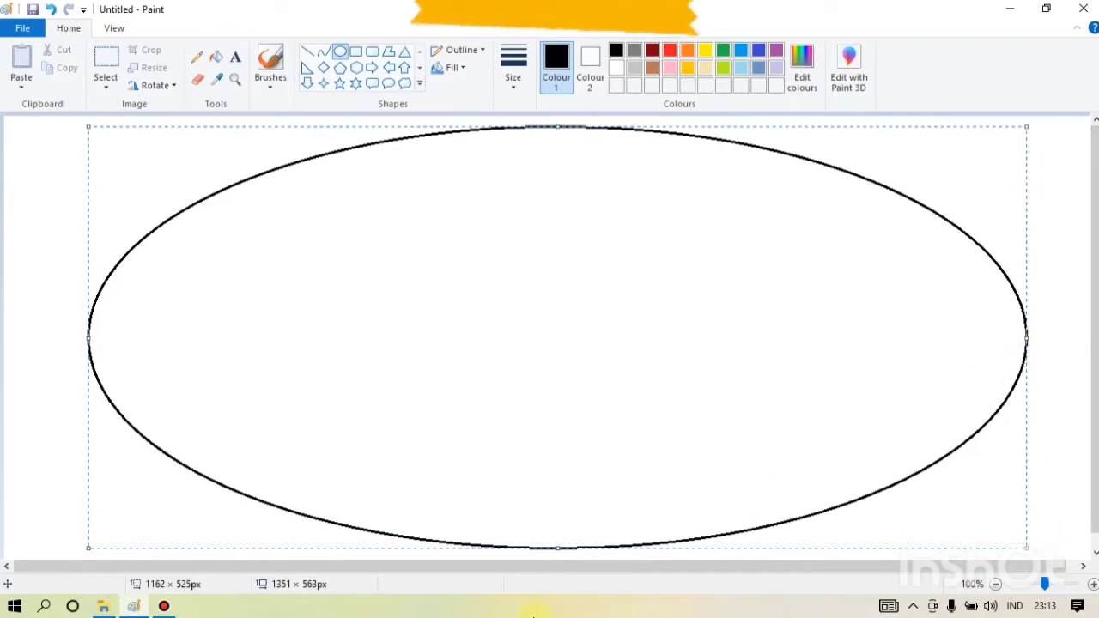
drag(555, 549, 561, 555)
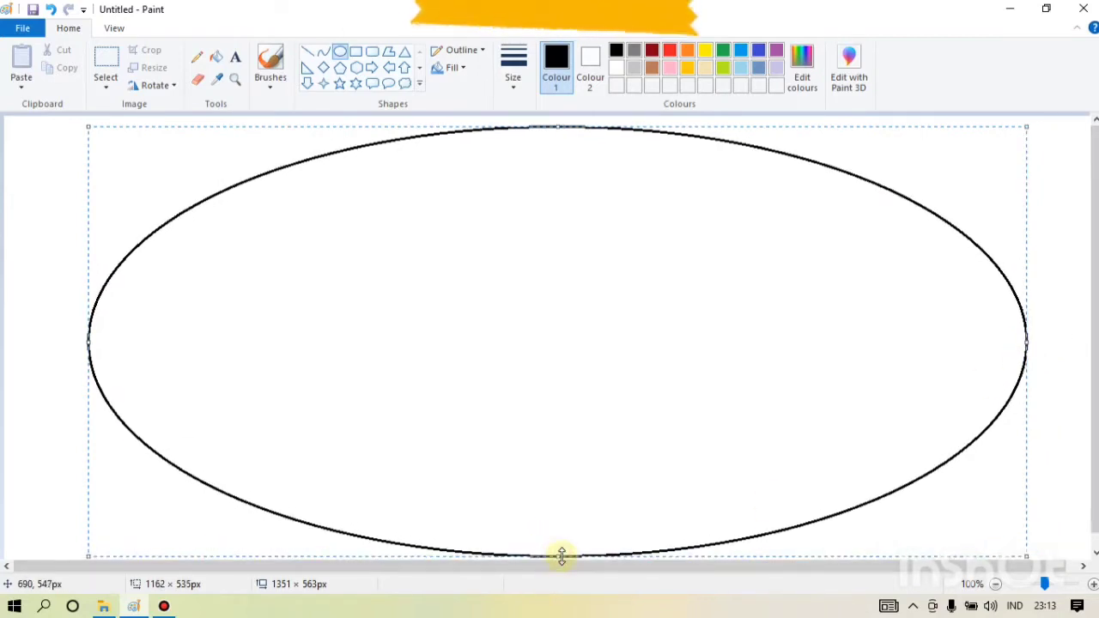
drag(557, 128, 559, 124)
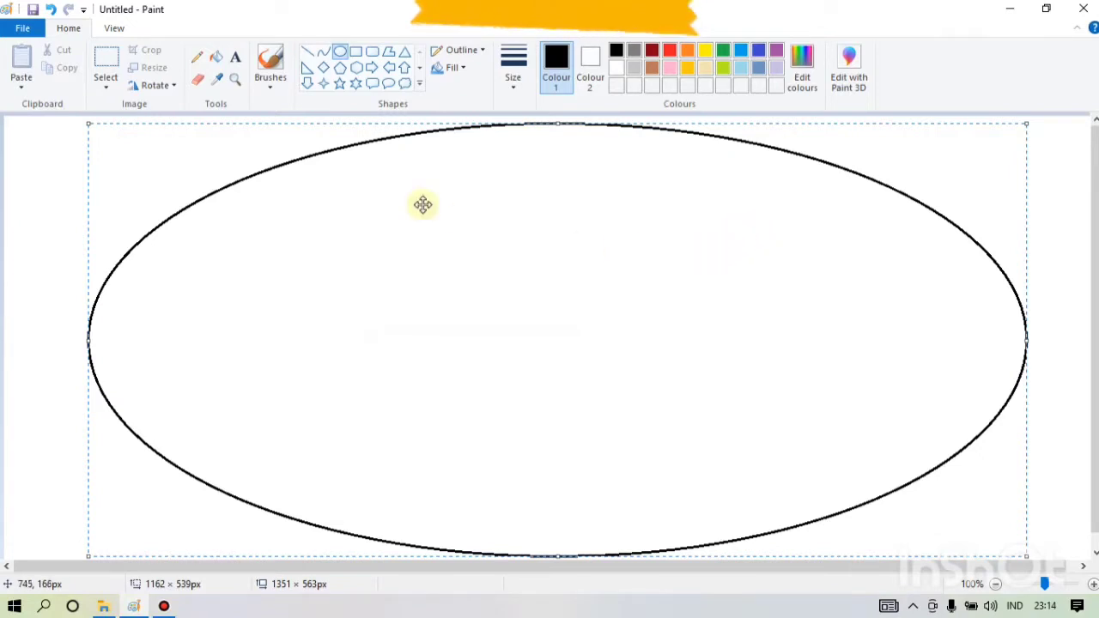
Draw a second ellipse inside the large one and stretch it to about 1022 × 483 px
click(341, 53)
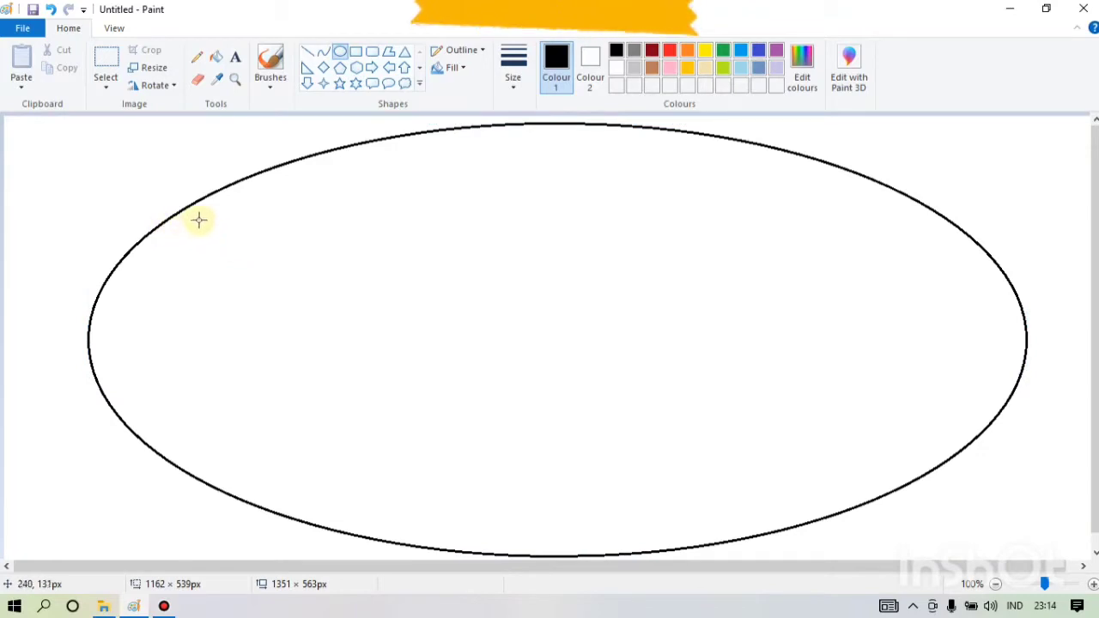
drag(215, 206, 946, 532)
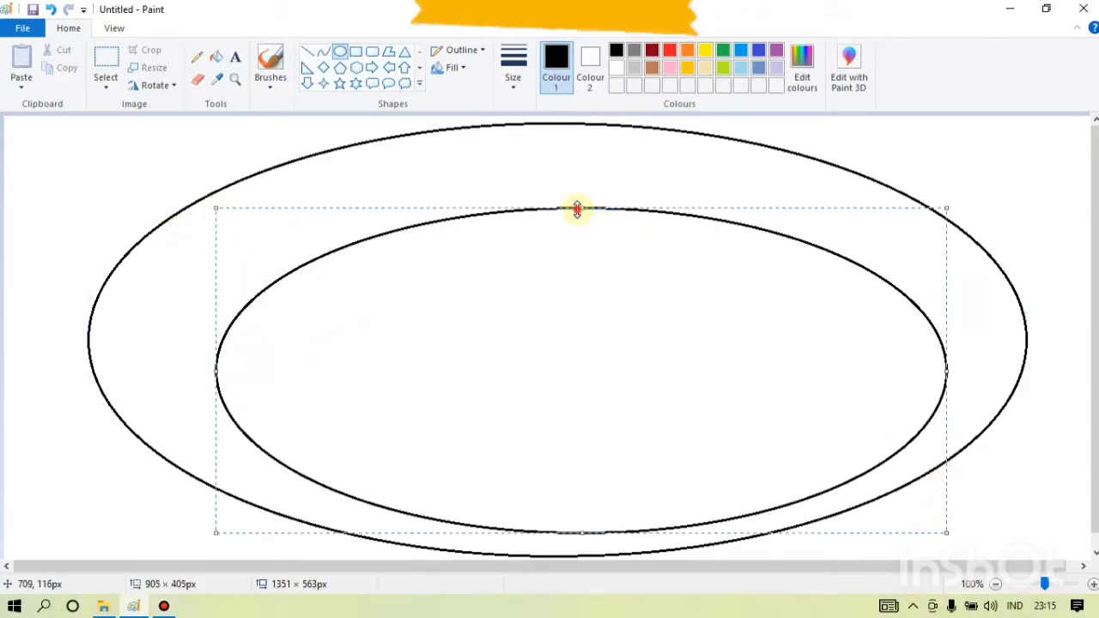
drag(582, 208, 581, 144)
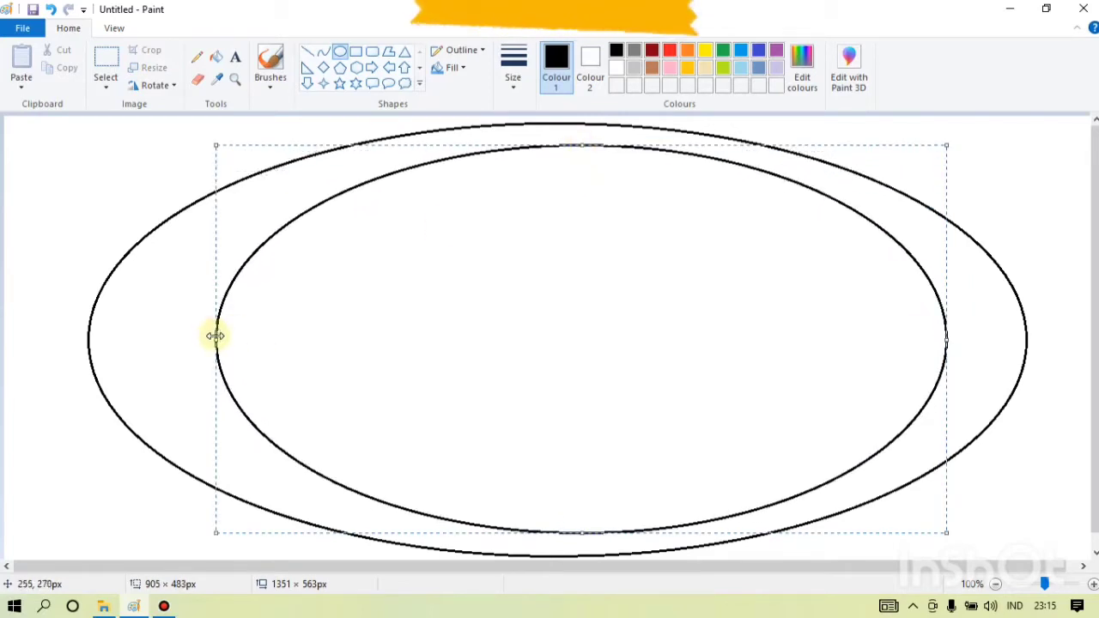
drag(215, 338, 157, 340)
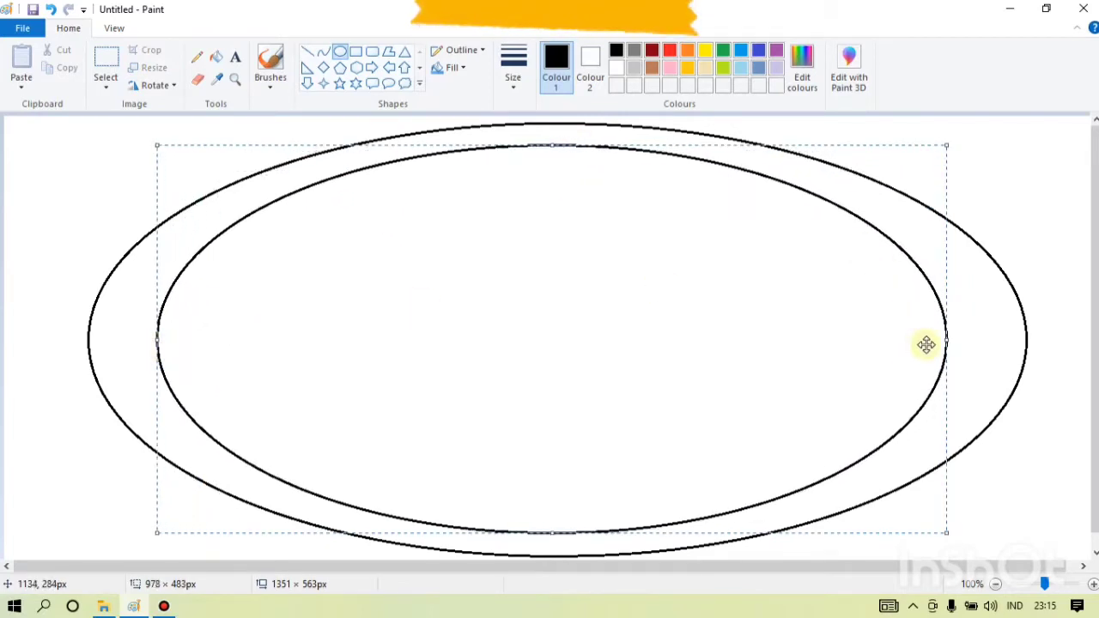
drag(947, 339, 983, 339)
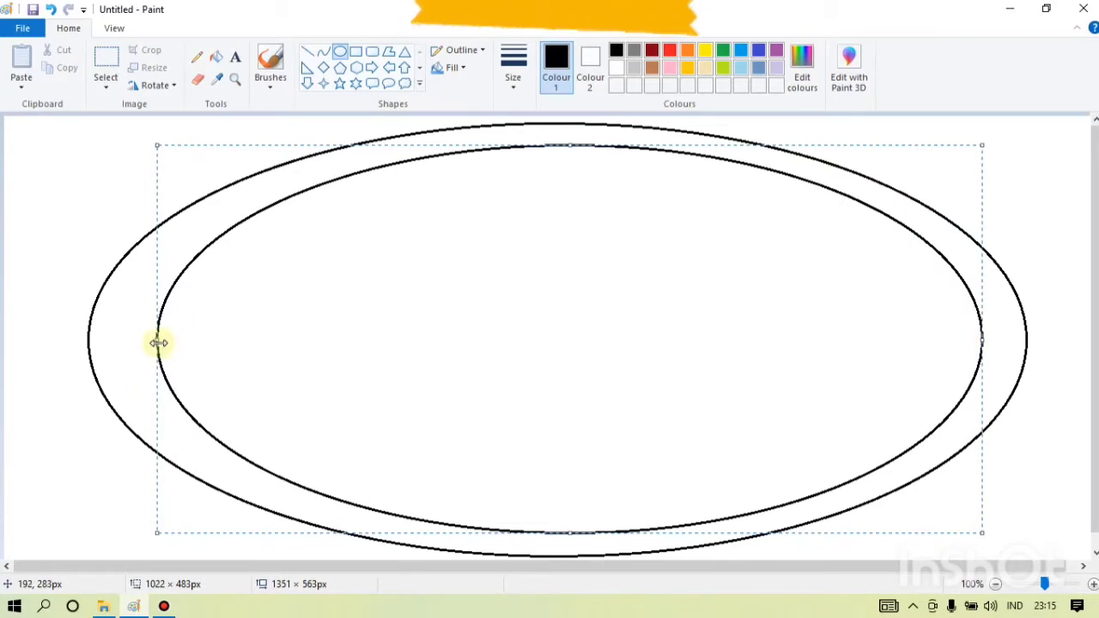
Adjust the inner ellipse to about 1051 px wide with a roughly even gap to the outer ellipse all around
drag(156, 341, 133, 340)
drag(564, 534, 559, 520)
drag(559, 147, 562, 156)
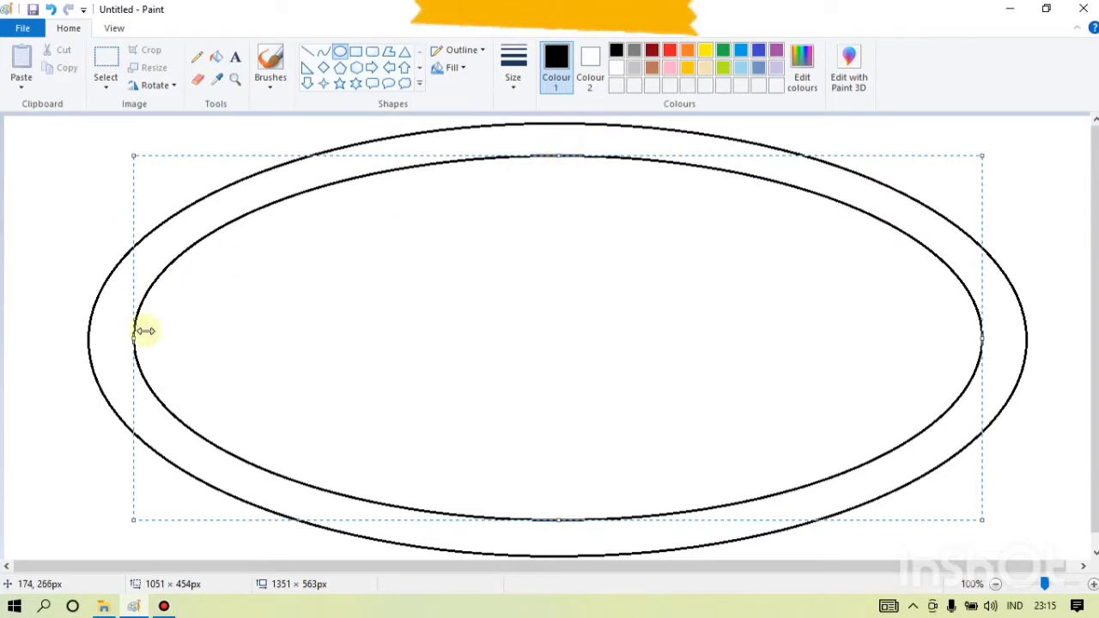
drag(559, 519, 558, 522)
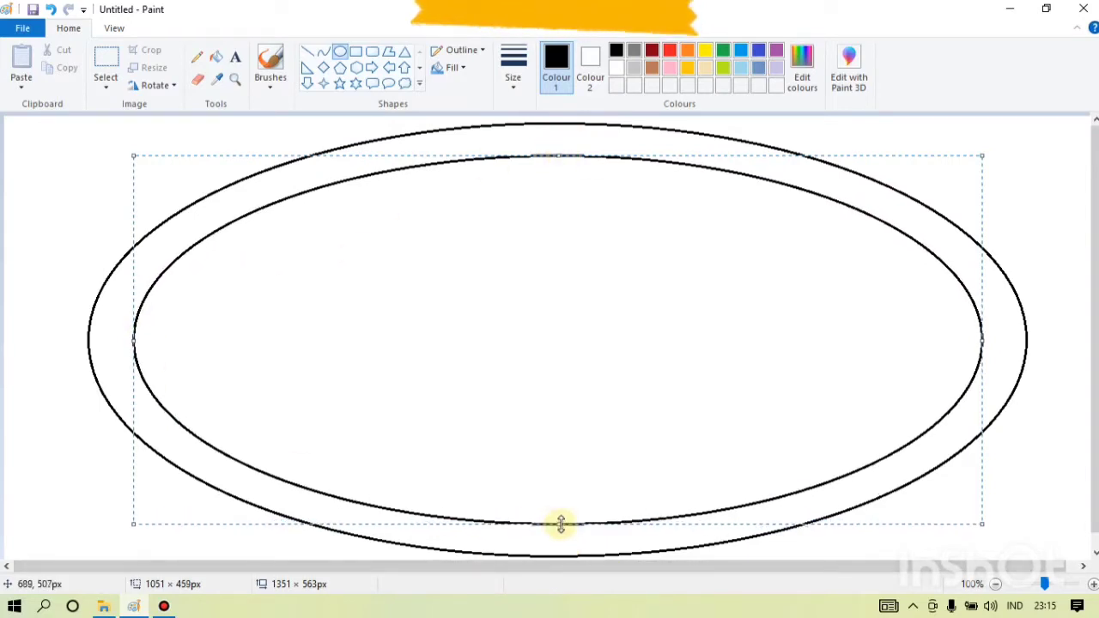
drag(559, 157, 559, 154)
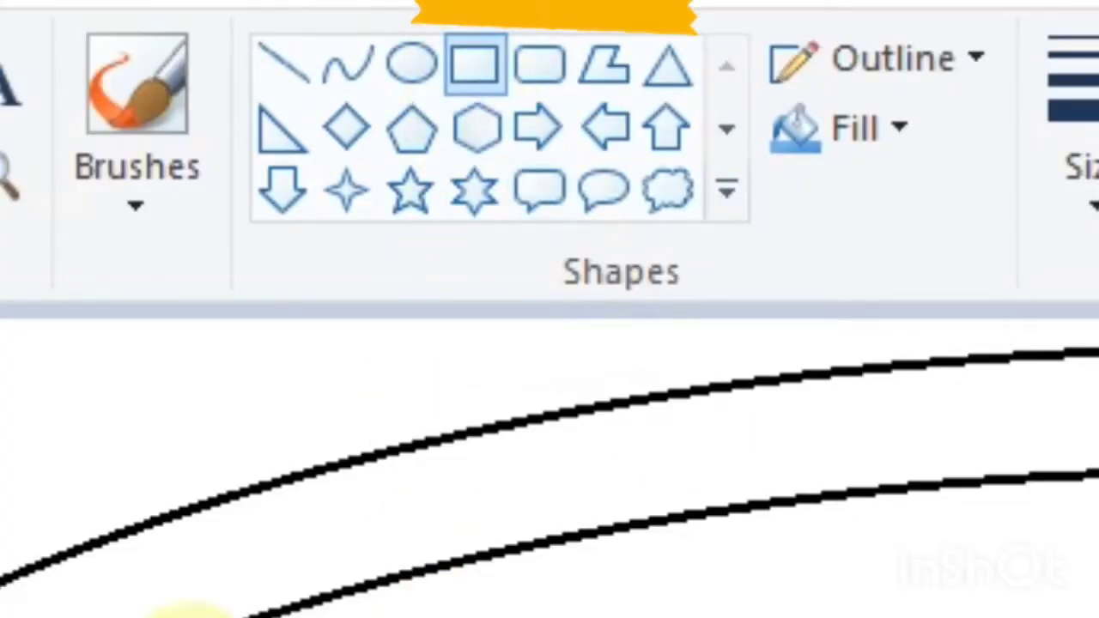
Draw a rectangle about 684 × 342 px inside the inner ellipse and adjust its edges and position so its corners nearly meet the ellipse
mouse_move(285, 201)
mouse_down()
mouse_move(692, 407)
mouse_move(834, 449)
mouse_move(836, 476)
mouse_up()
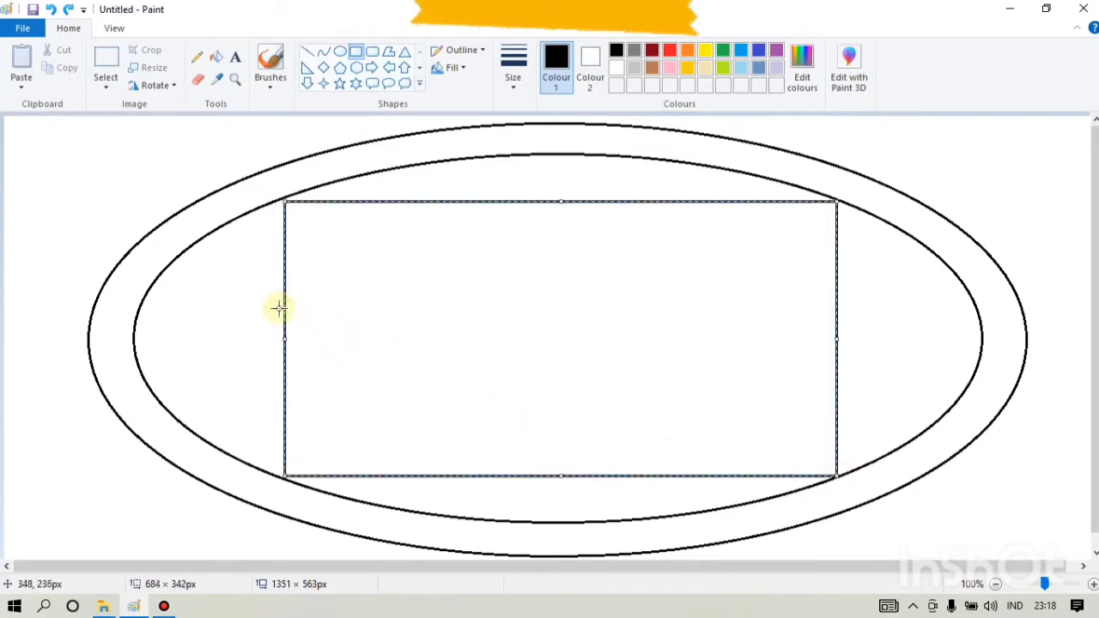
drag(285, 341, 289, 340)
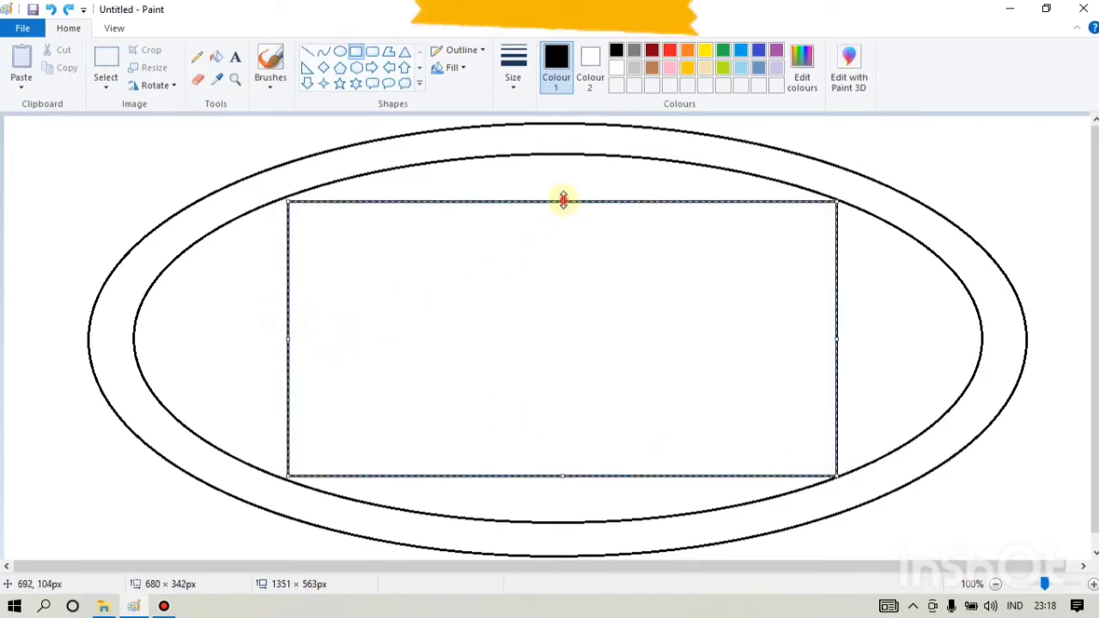
drag(564, 201, 564, 200)
drag(564, 474, 564, 471)
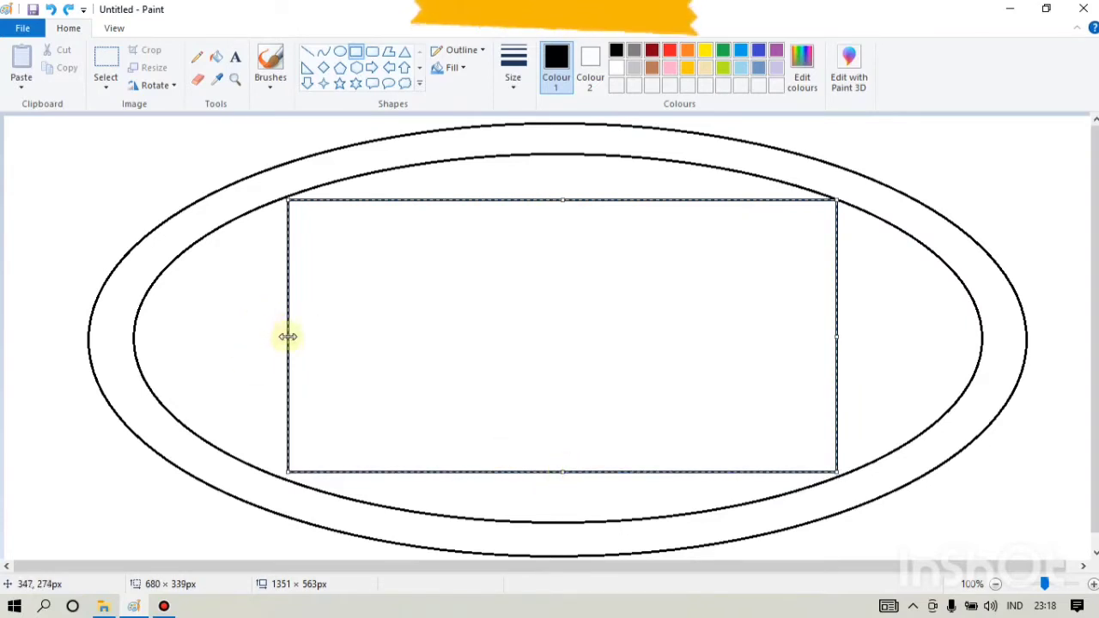
drag(291, 336, 286, 335)
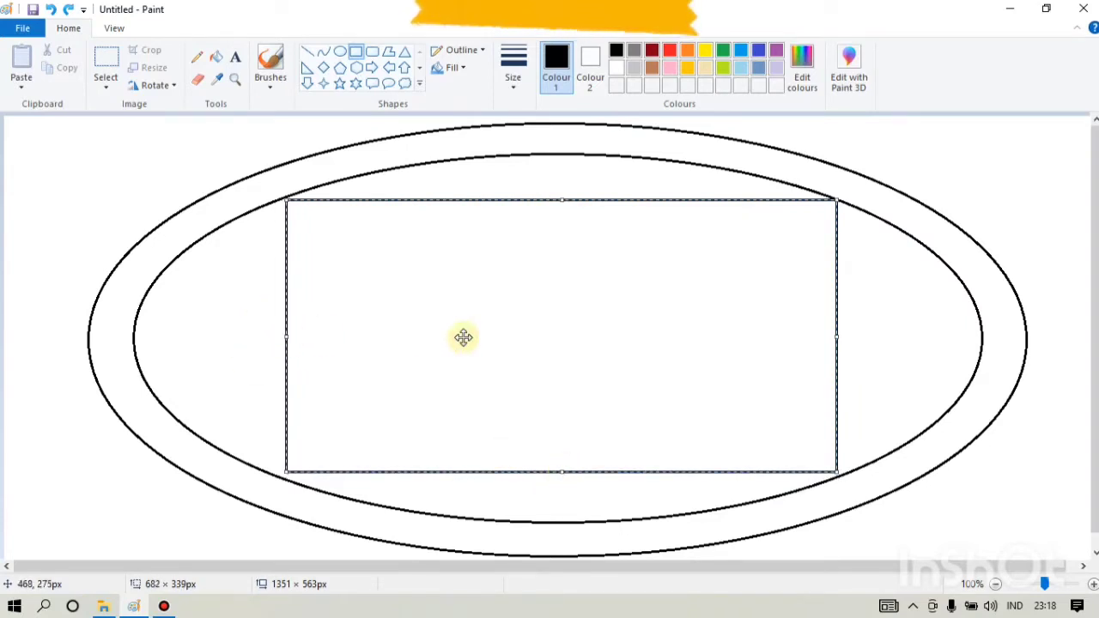
drag(519, 319, 518, 322)
drag(833, 340, 831, 348)
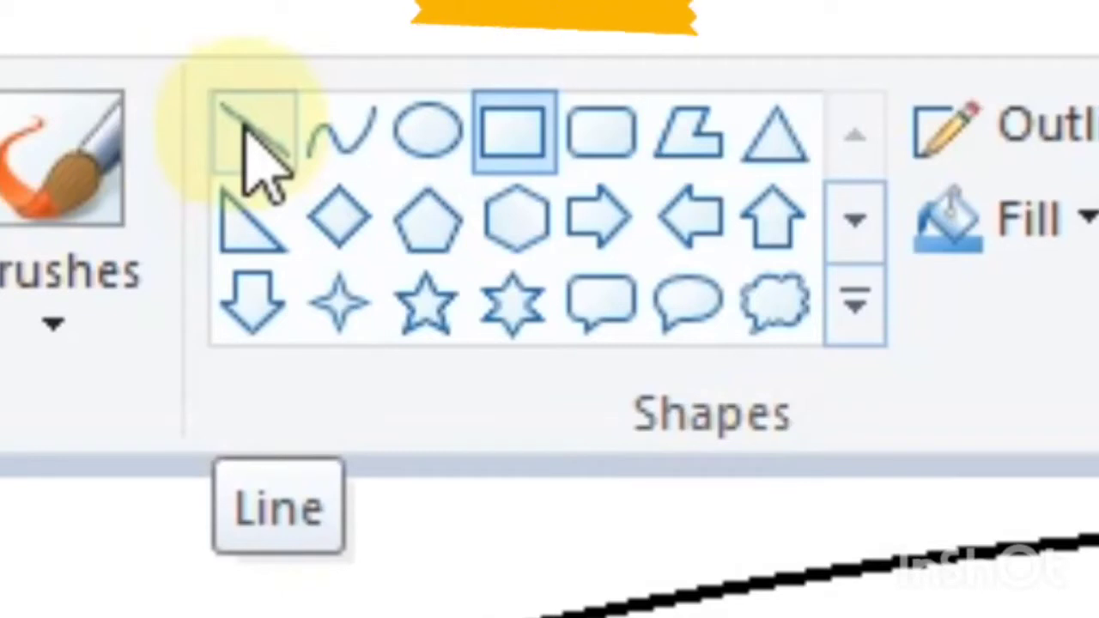
Draw a vertical line about 338 px long through the middle of the rectangle, from its top edge to its bottom edge
click(249, 133)
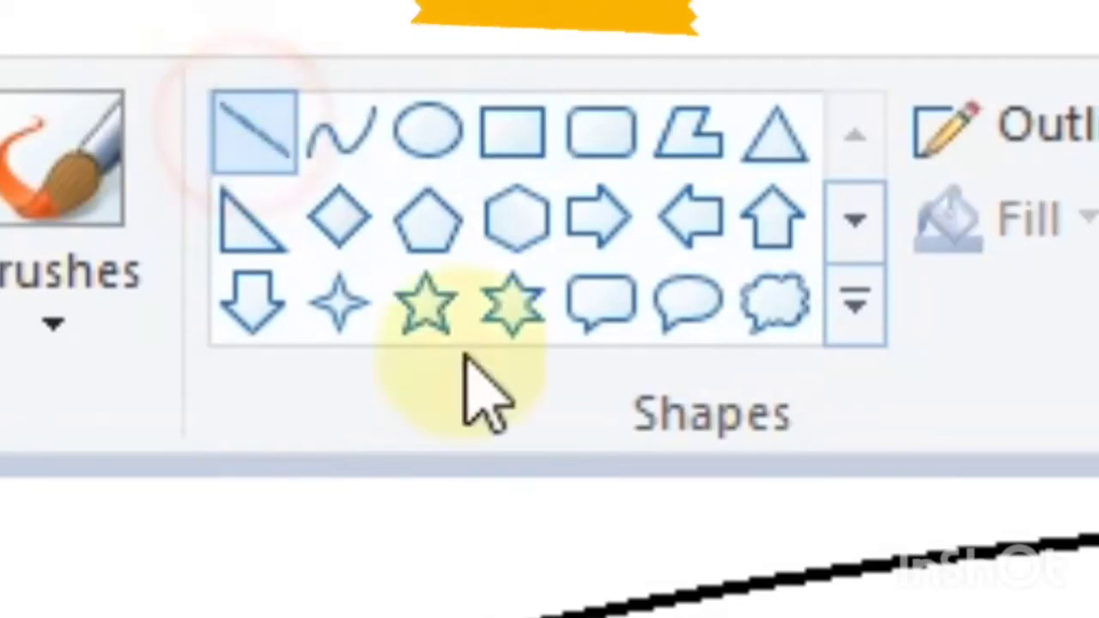
drag(559, 203, 561, 464)
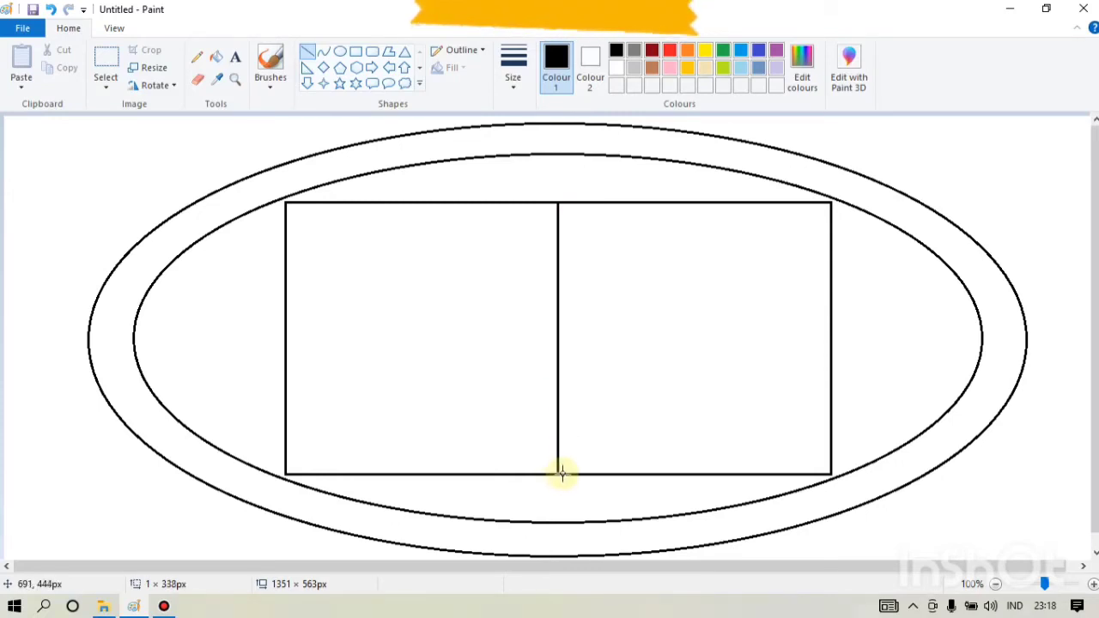
click(758, 360)
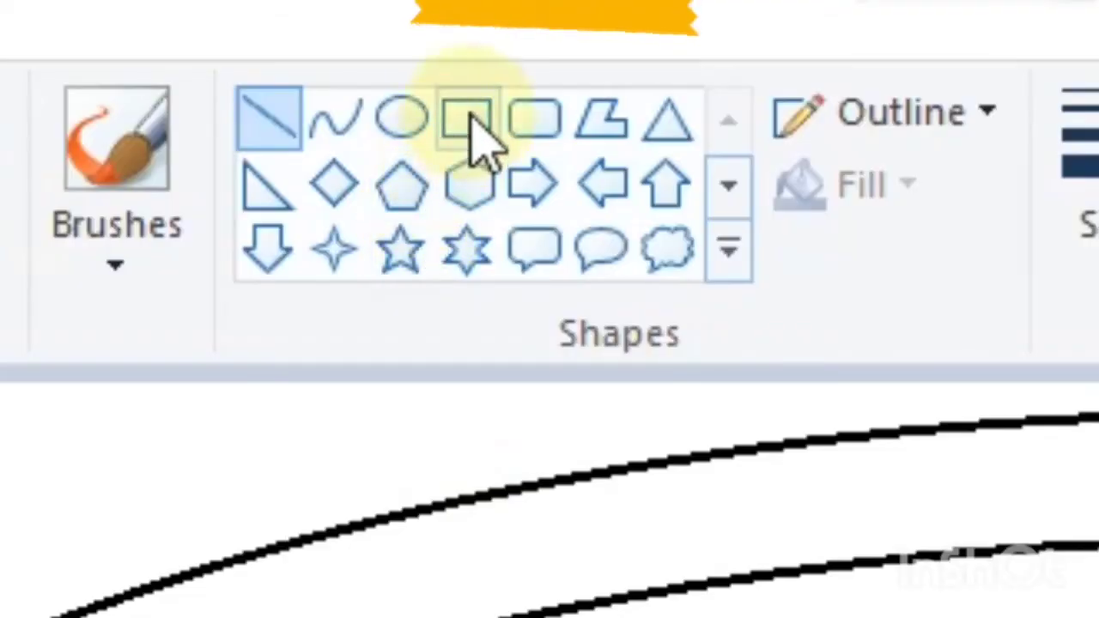
Draw a goal-area rectangle about 62 × 114 px against the pitch's left edge and shift it up to near mid-height
click(355, 53)
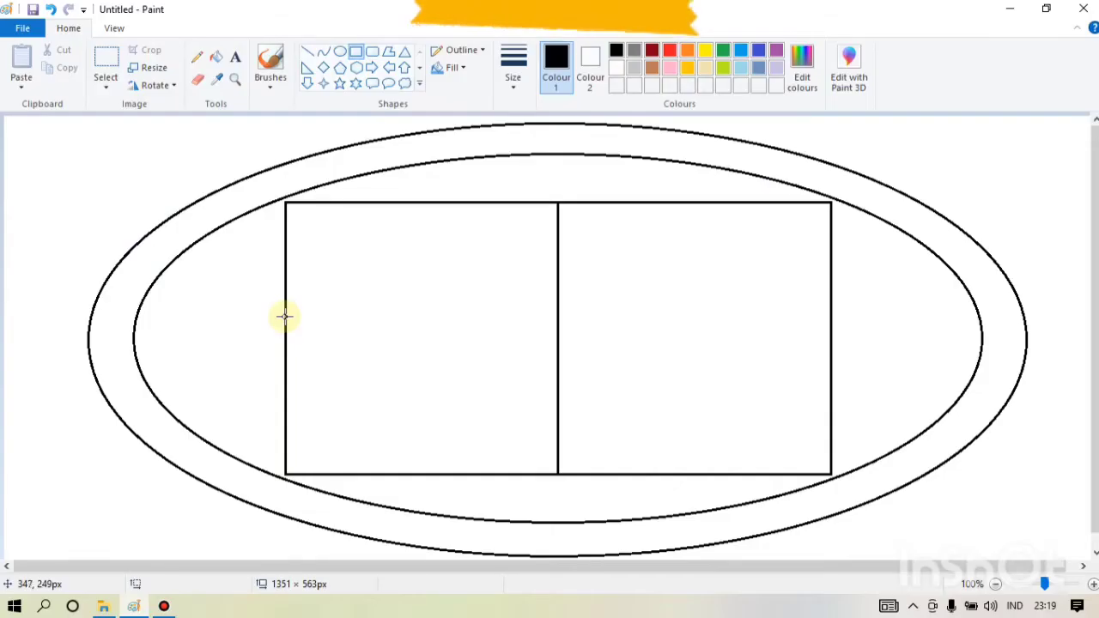
drag(286, 307, 335, 399)
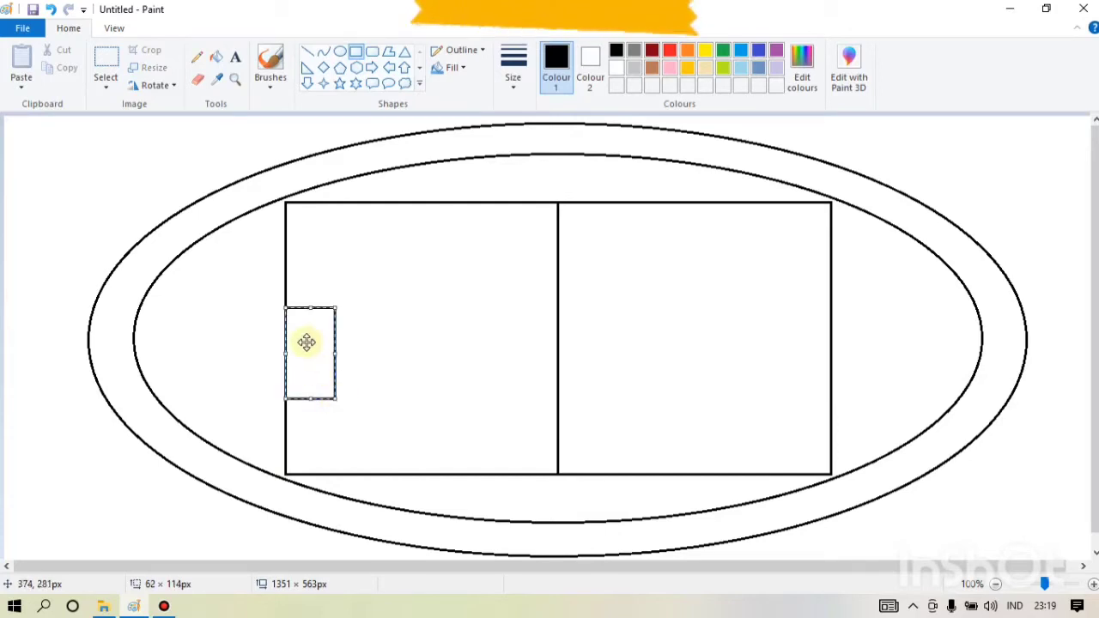
drag(307, 342, 306, 339)
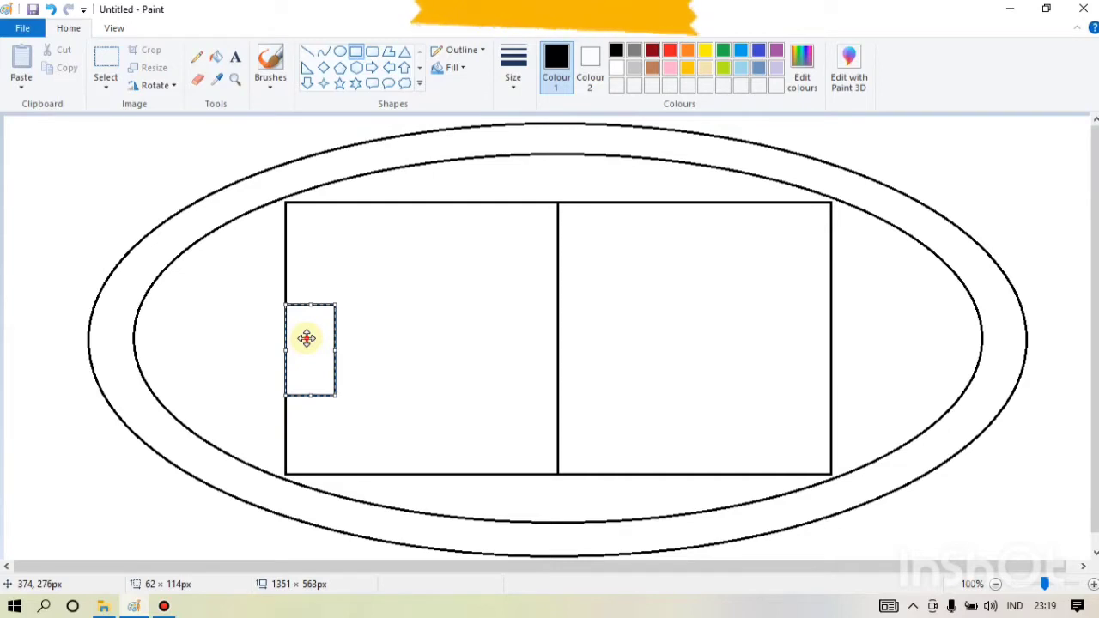
drag(307, 338, 307, 335)
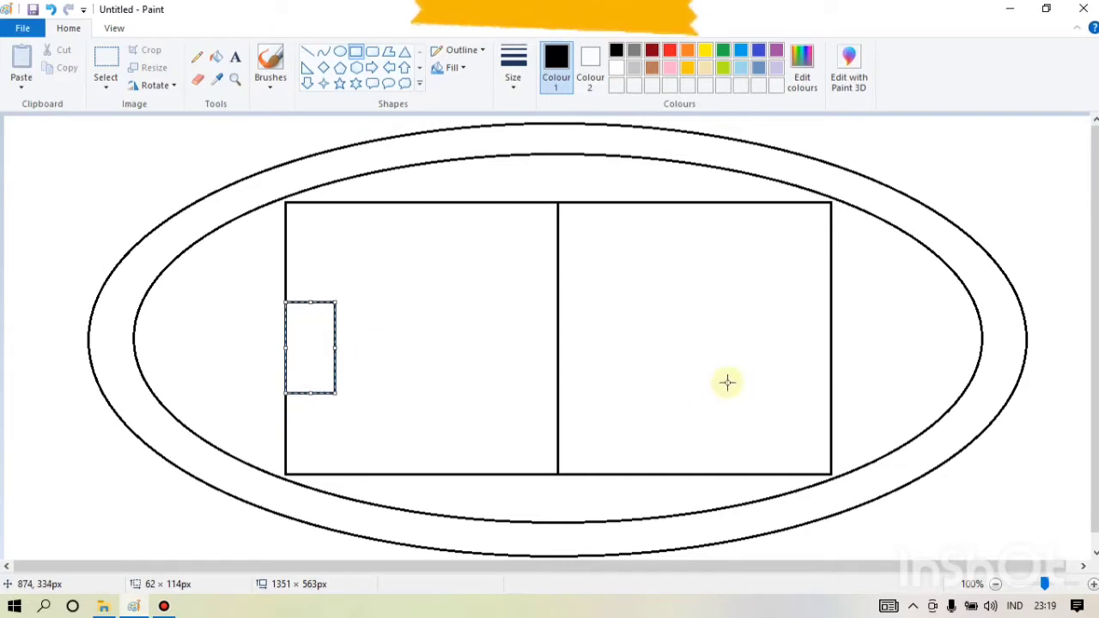
Draw a matching goal-area rectangle against the pitch's right edge and resize it to about 66 × 109 px
drag(830, 301, 779, 391)
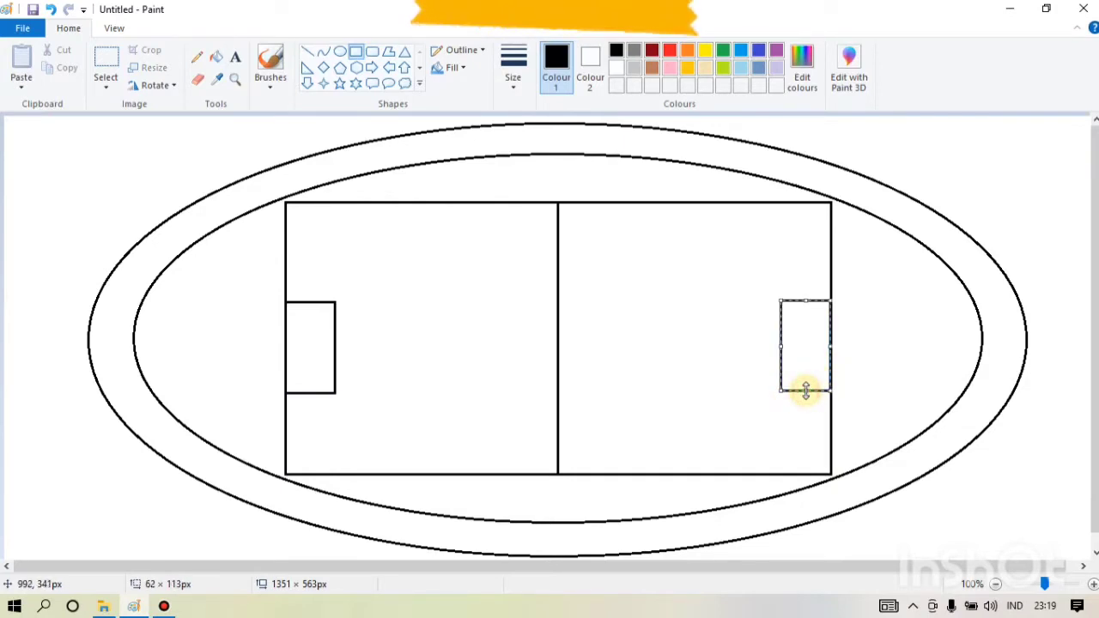
drag(806, 391, 805, 388)
drag(781, 342, 779, 342)
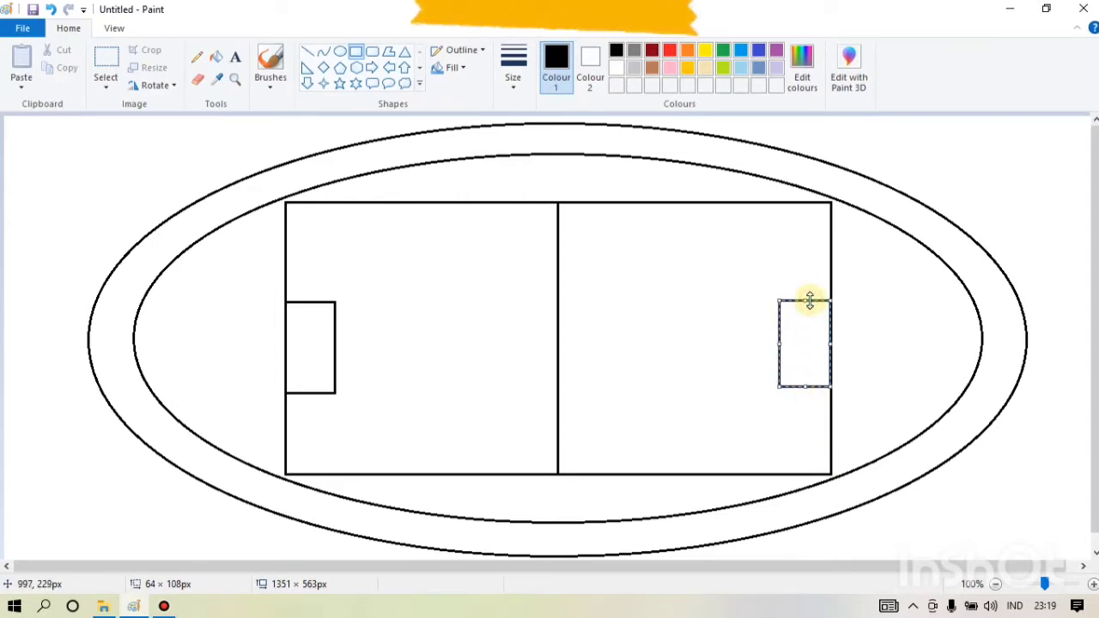
drag(809, 299, 809, 298)
drag(830, 343, 778, 346)
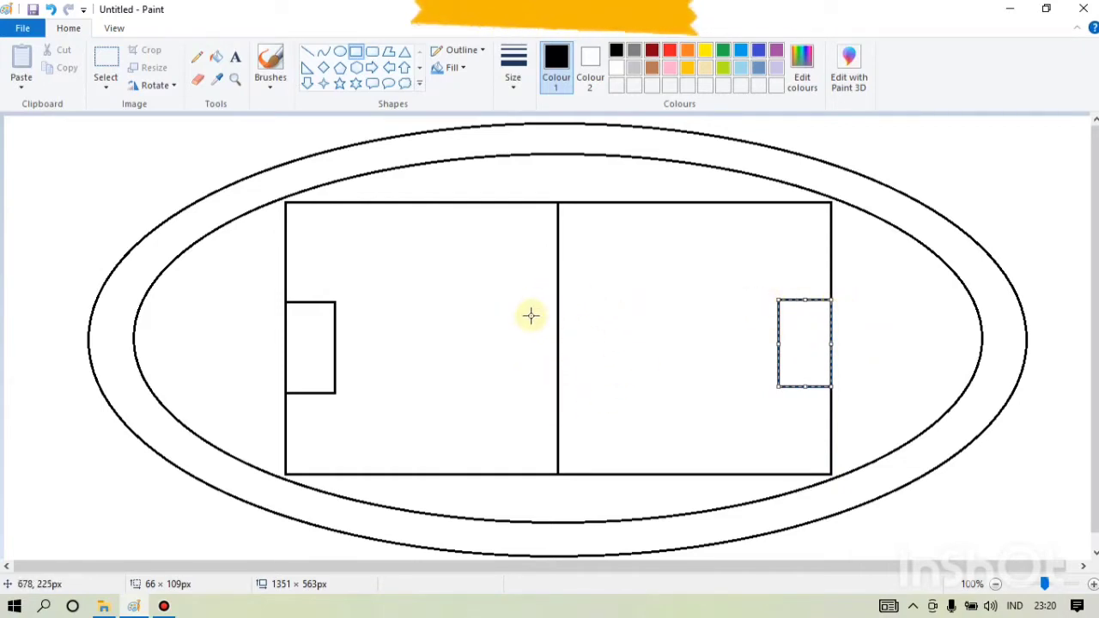
Draw a centre circle about 95 × 88 px and move it onto the middle of the pitch's halfway line
click(340, 52)
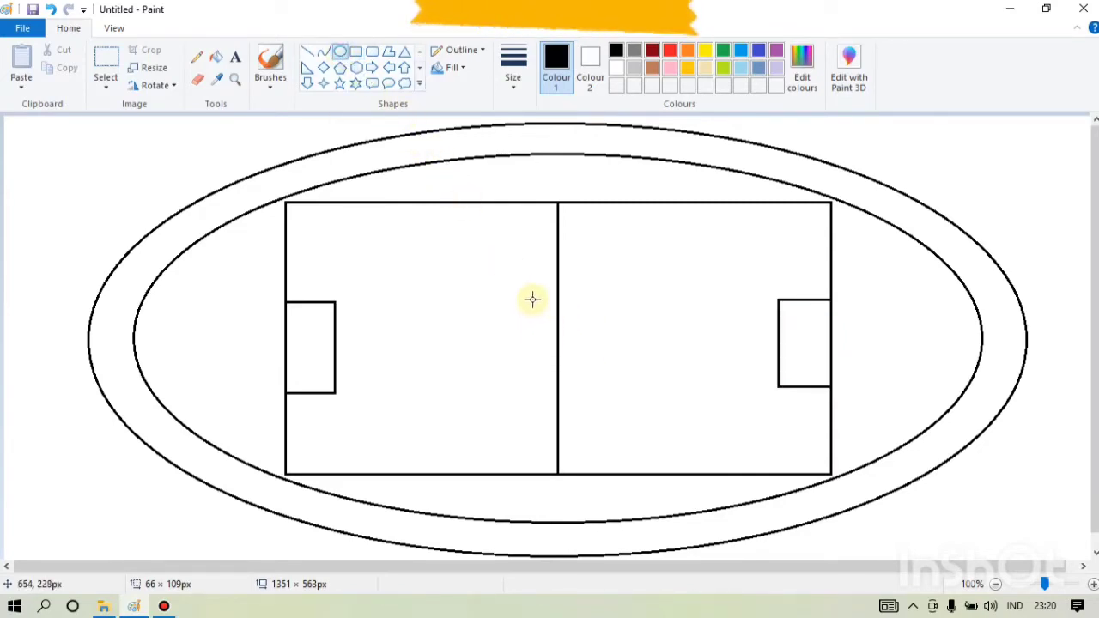
drag(532, 300, 610, 370)
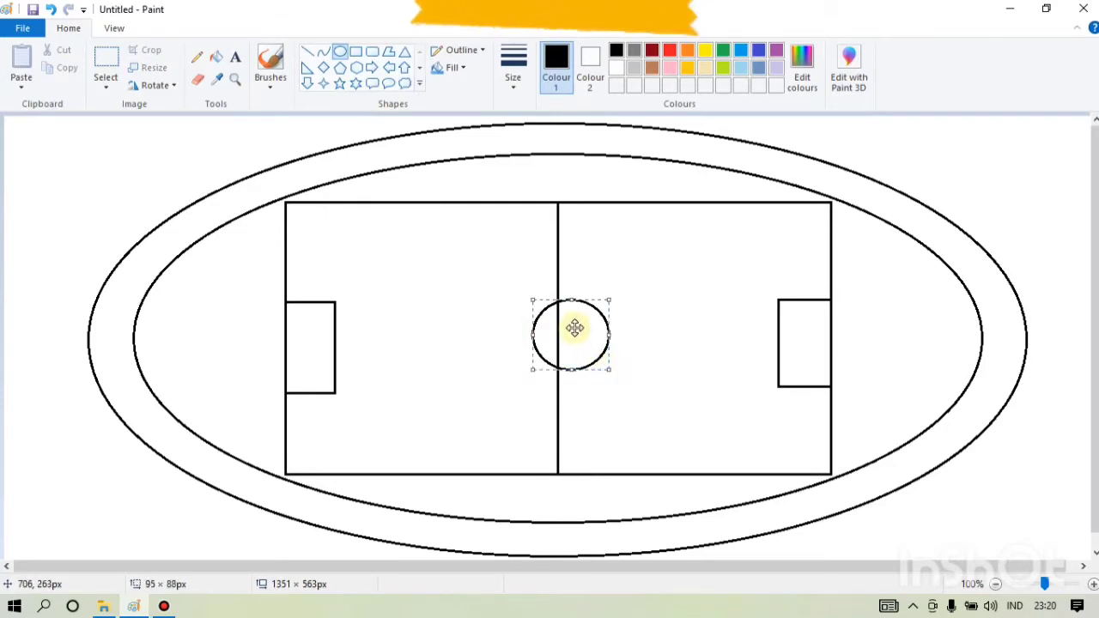
drag(574, 327, 562, 339)
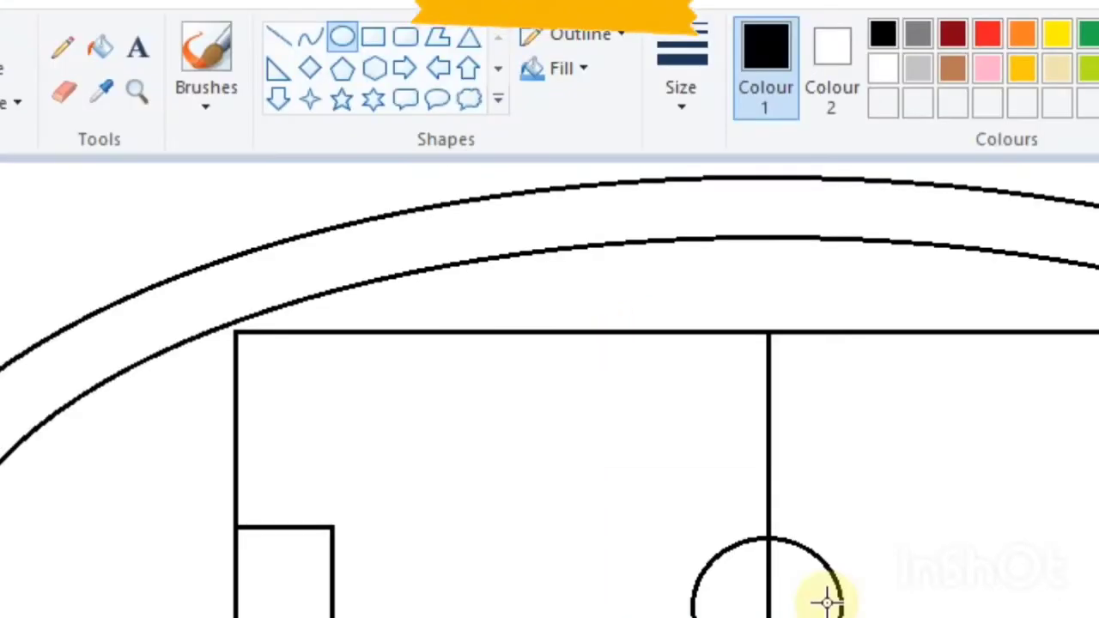
Fill both halves of the football pitch with green, leaving the centre circle and goal areas unfilled
click(98, 48)
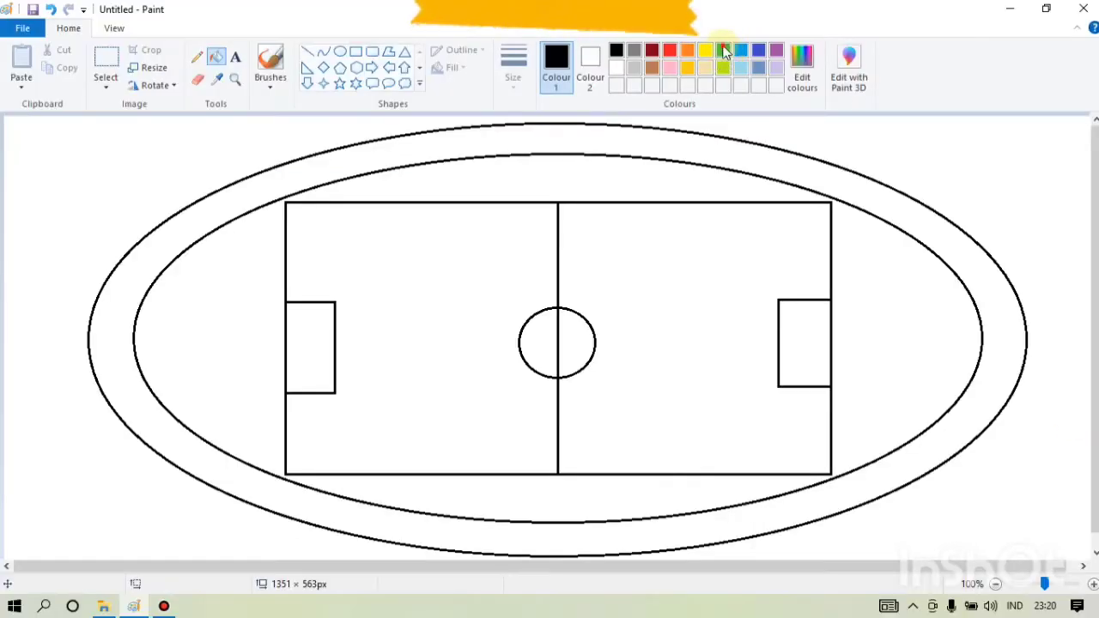
click(1091, 35)
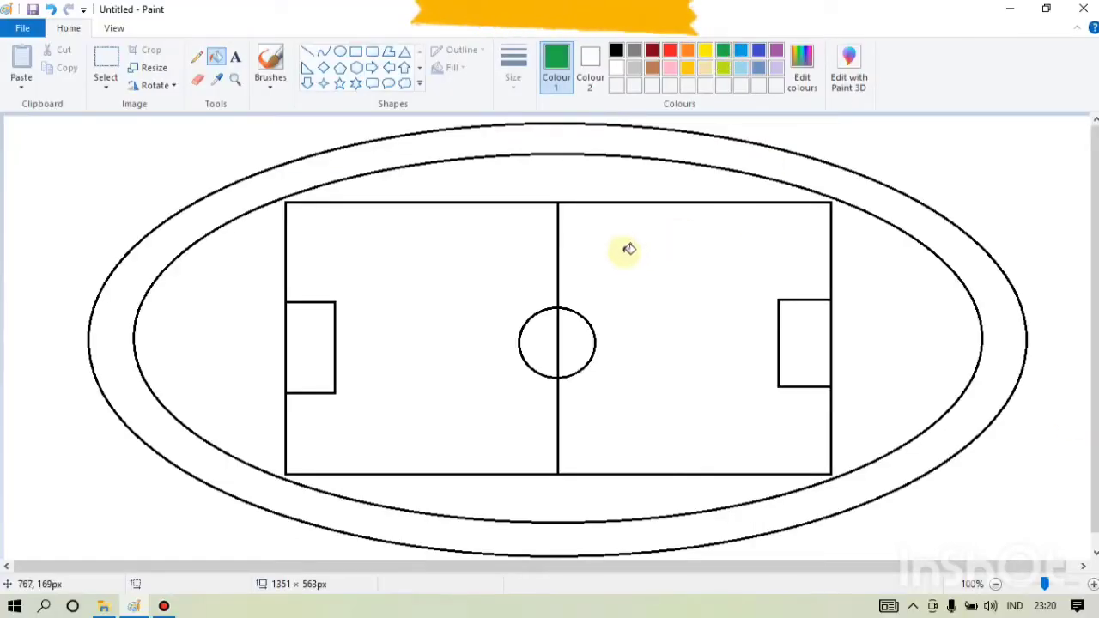
click(904, 450)
click(451, 312)
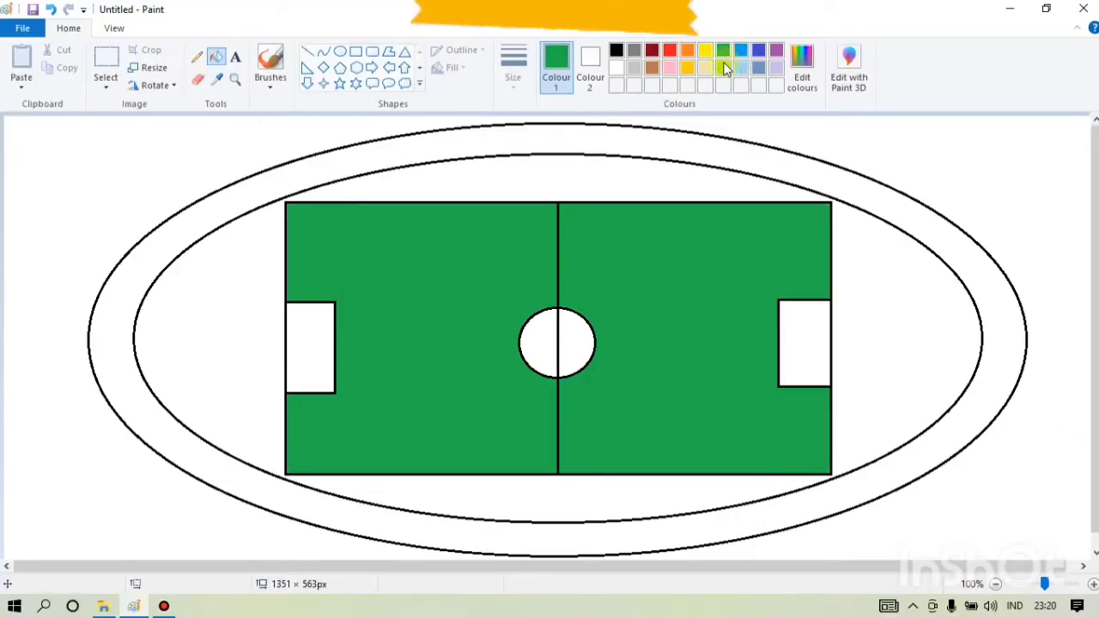
Fill both halves of the centre circle and the two goal areas with lime green
click(723, 68)
click(574, 333)
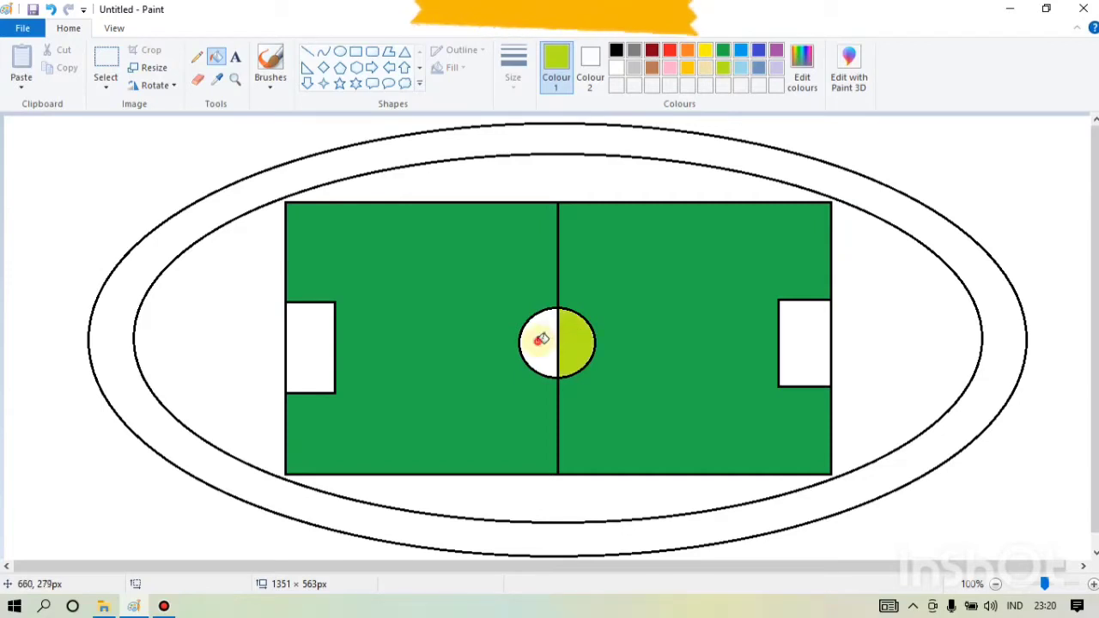
click(537, 348)
click(783, 342)
click(314, 342)
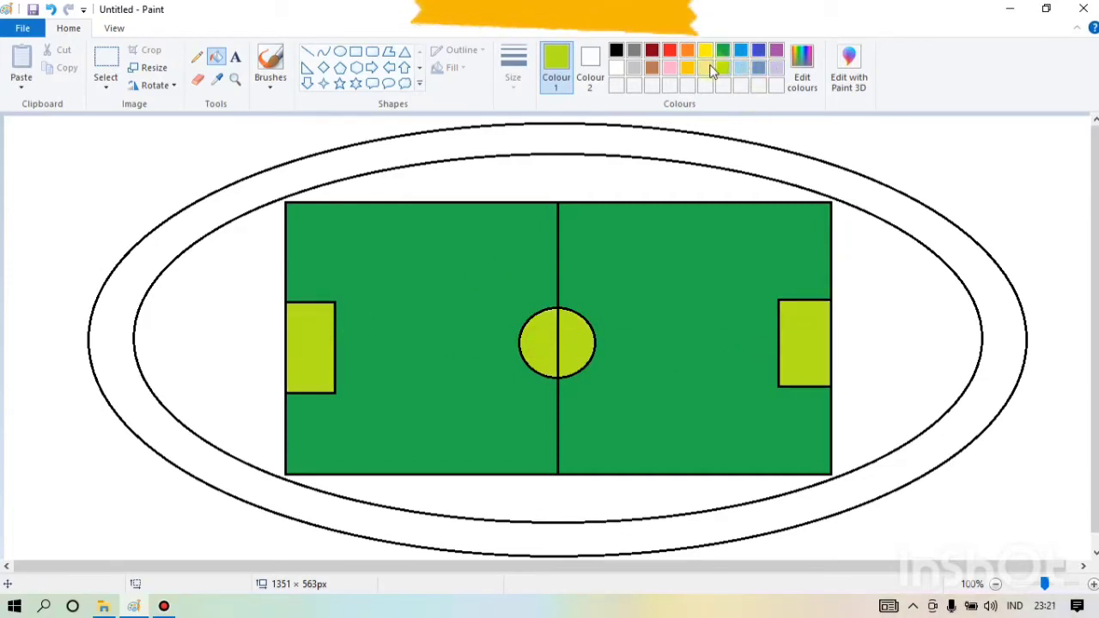
Fill the oval track ring with bright blue and the area between the track and the pitch with light yellow
click(740, 52)
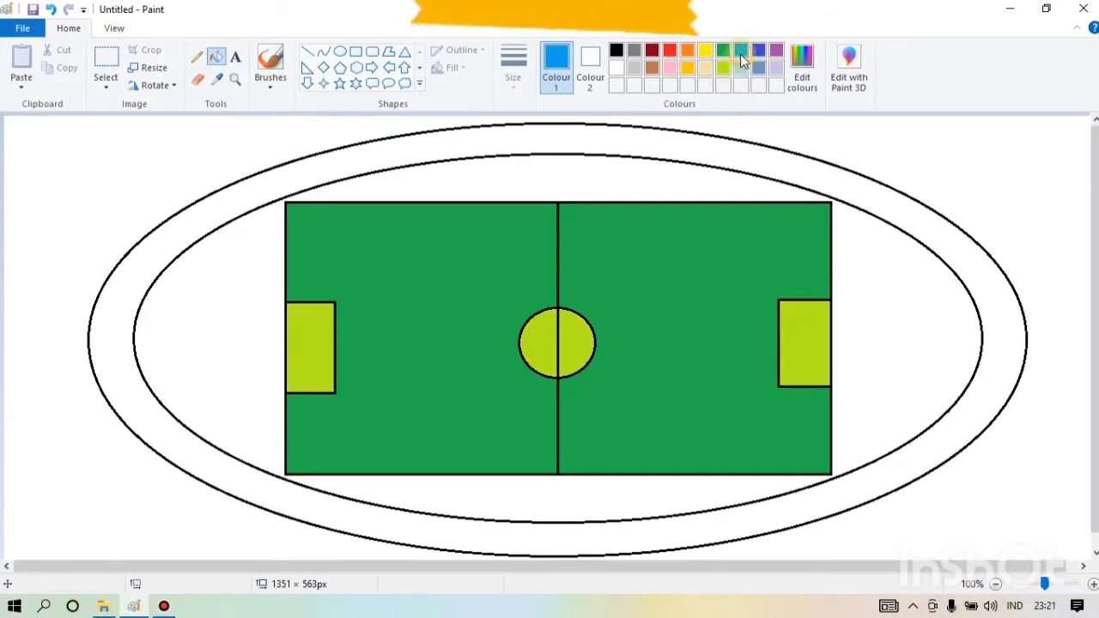
click(716, 149)
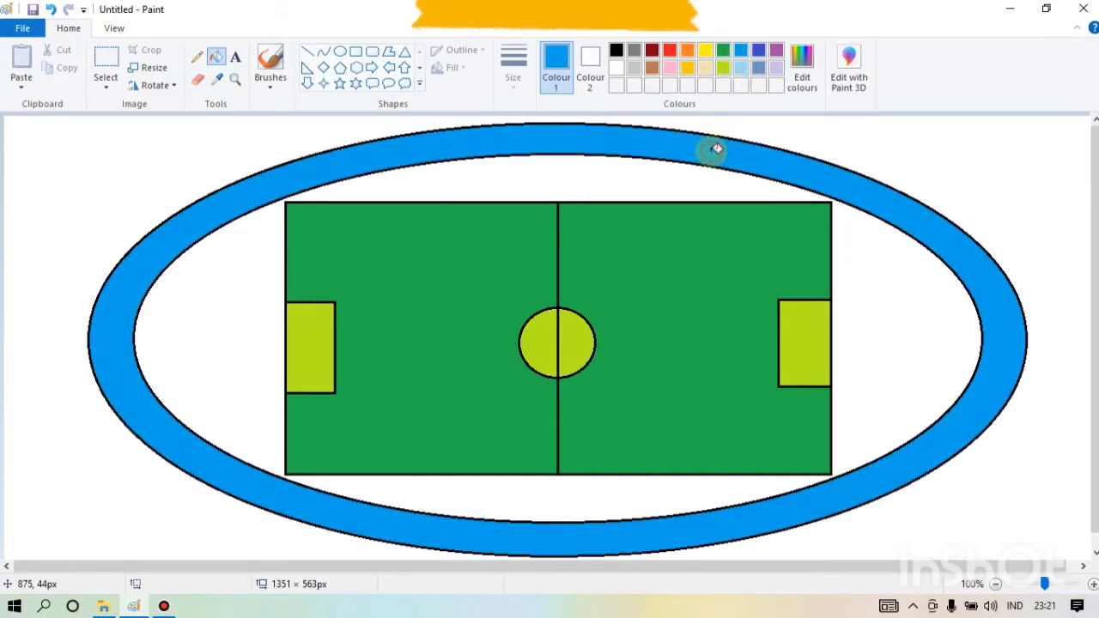
click(704, 69)
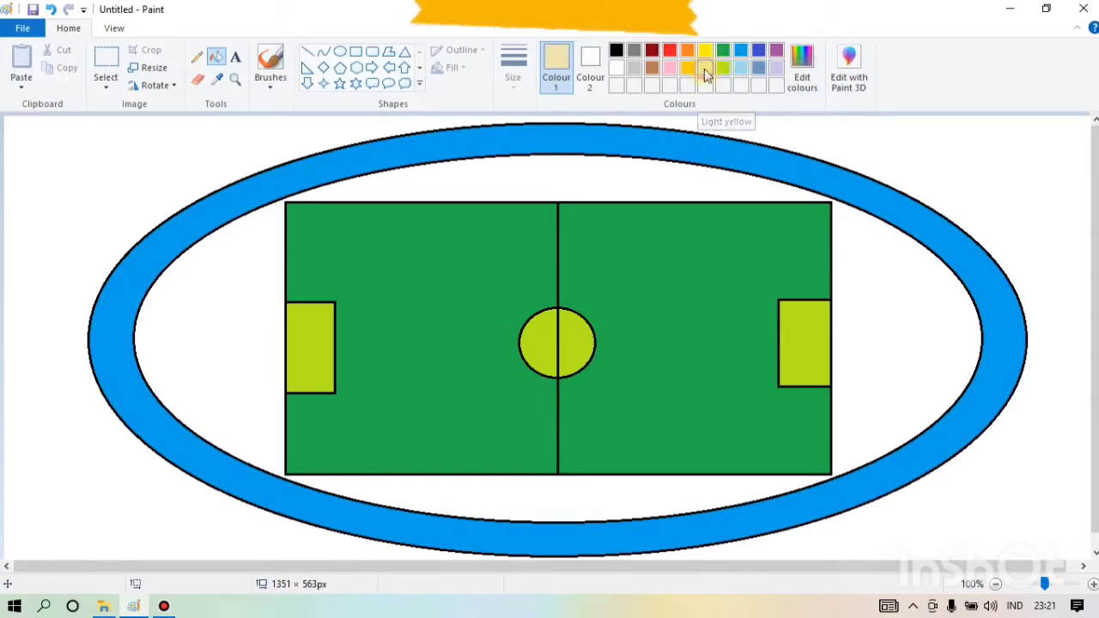
click(663, 185)
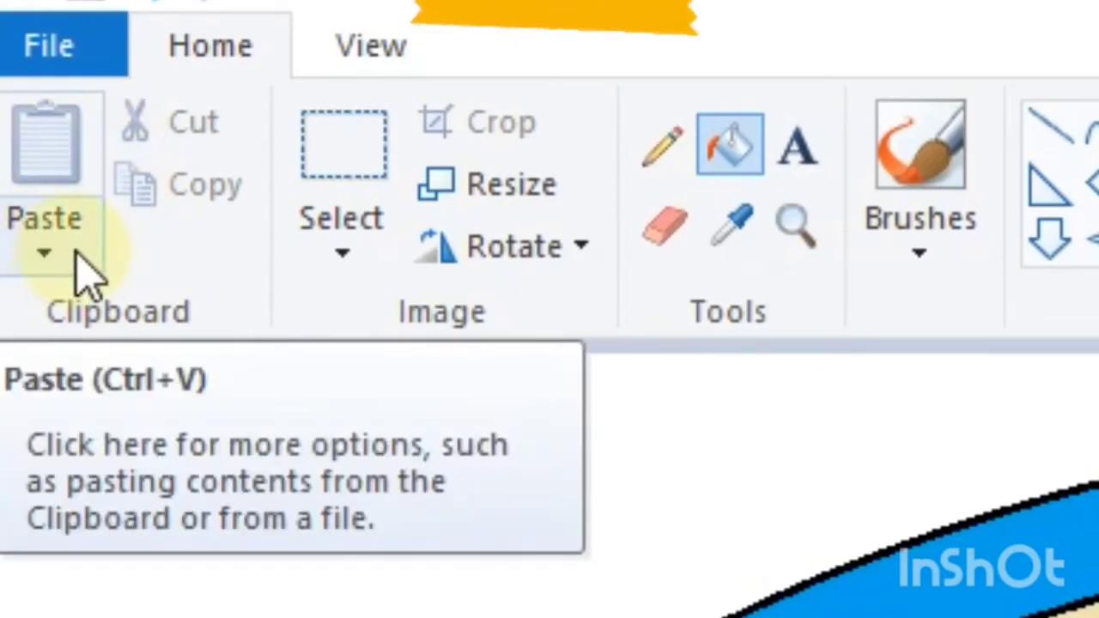
Paste the picture Lari from the Downloads folder and move it onto the right half of the pitch
click(86, 275)
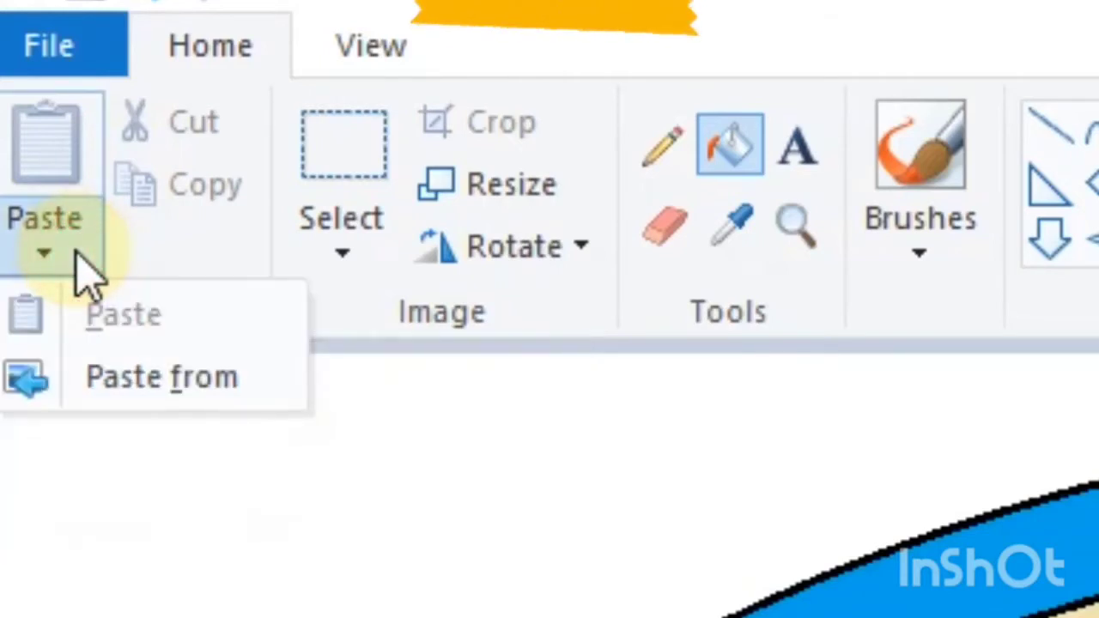
click(110, 378)
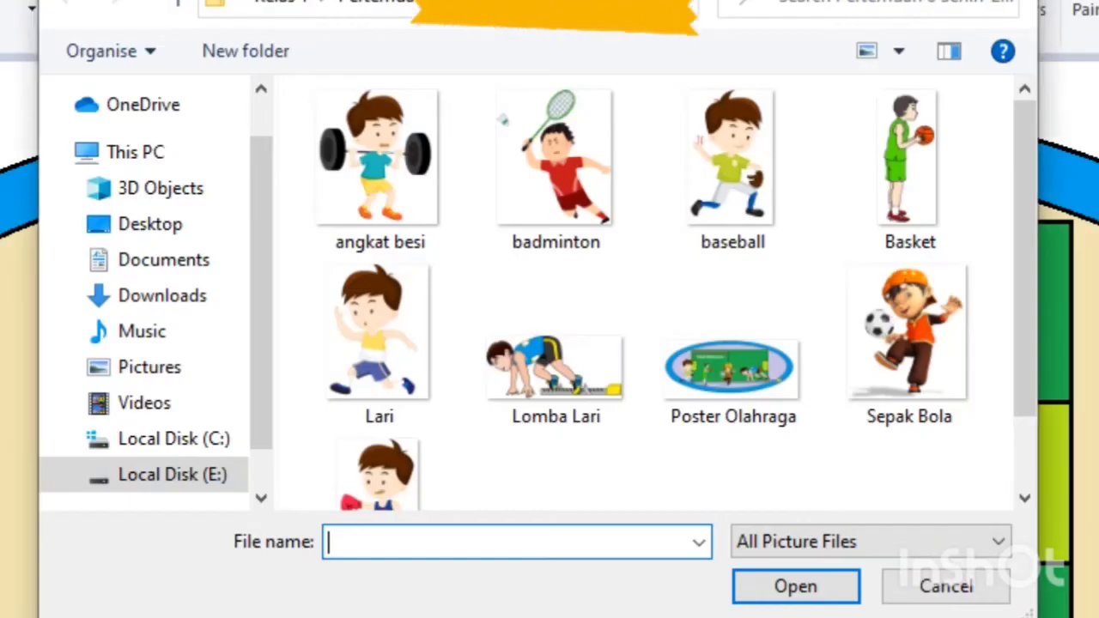
click(167, 296)
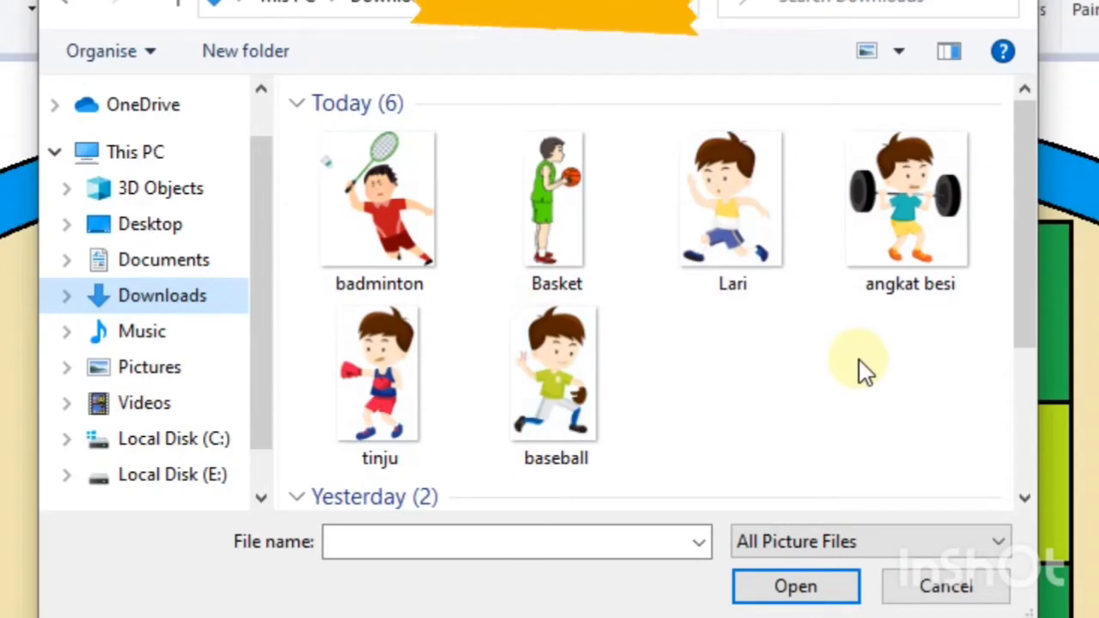
drag(1026, 272, 1013, 293)
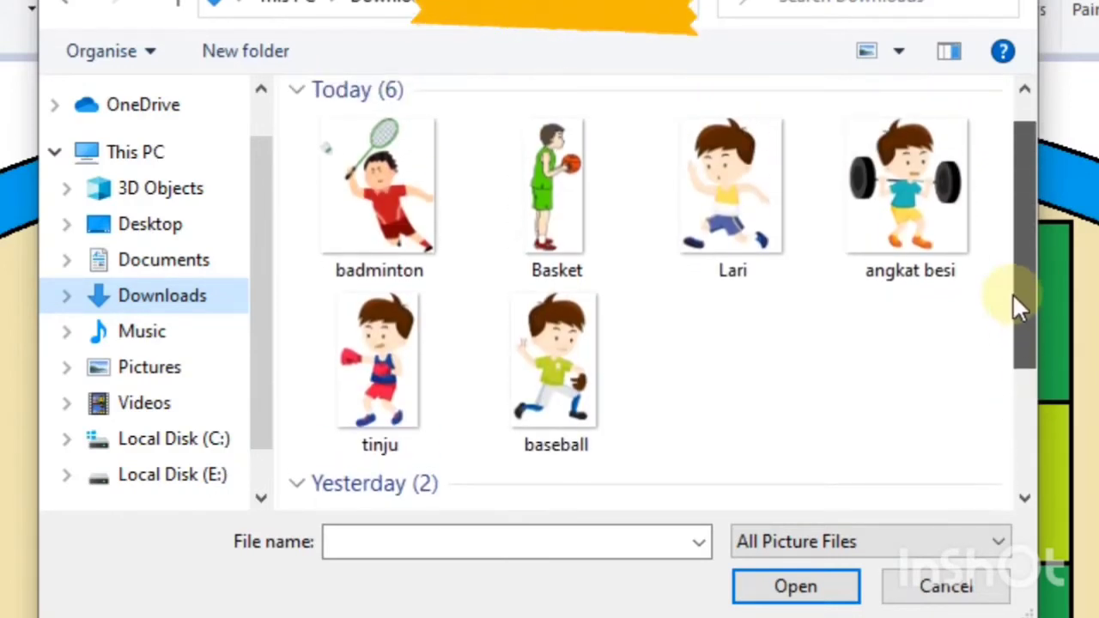
click(1026, 249)
drag(1026, 248, 998, 266)
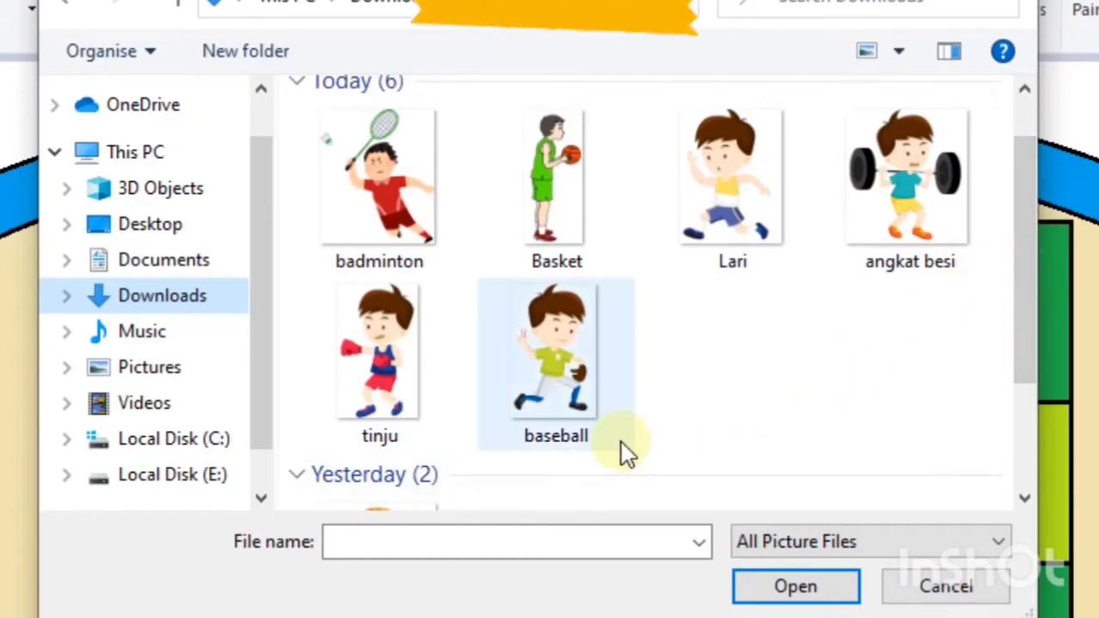
click(727, 180)
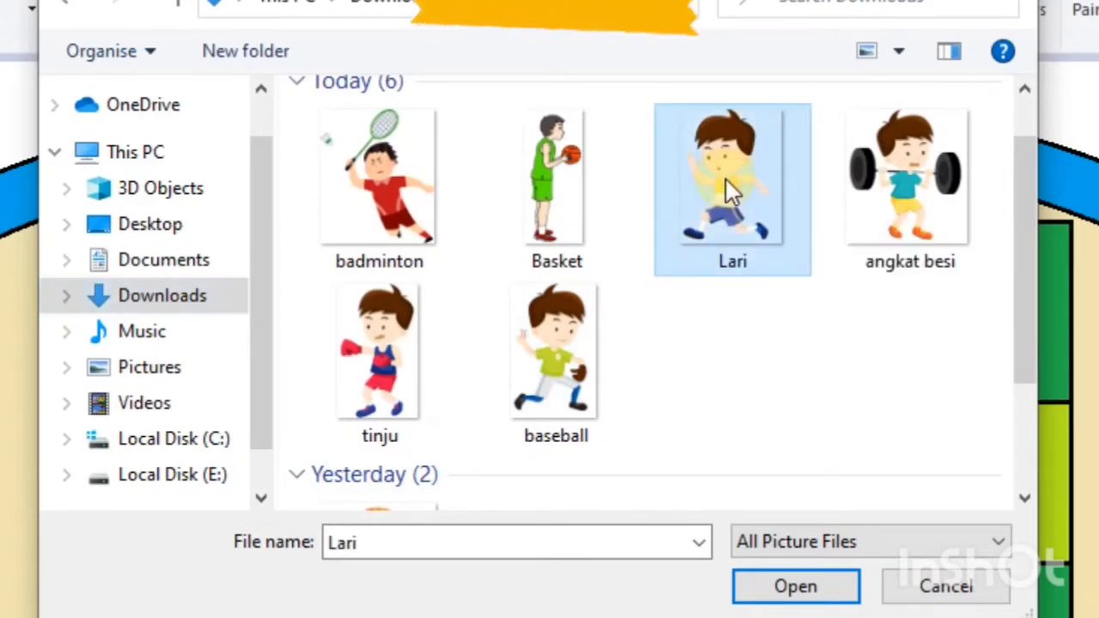
click(767, 591)
mouse_move(96, 277)
mouse_down()
mouse_move(158, 321)
mouse_move(318, 371)
mouse_move(560, 361)
mouse_move(665, 329)
mouse_move(680, 335)
mouse_move(674, 347)
mouse_up()
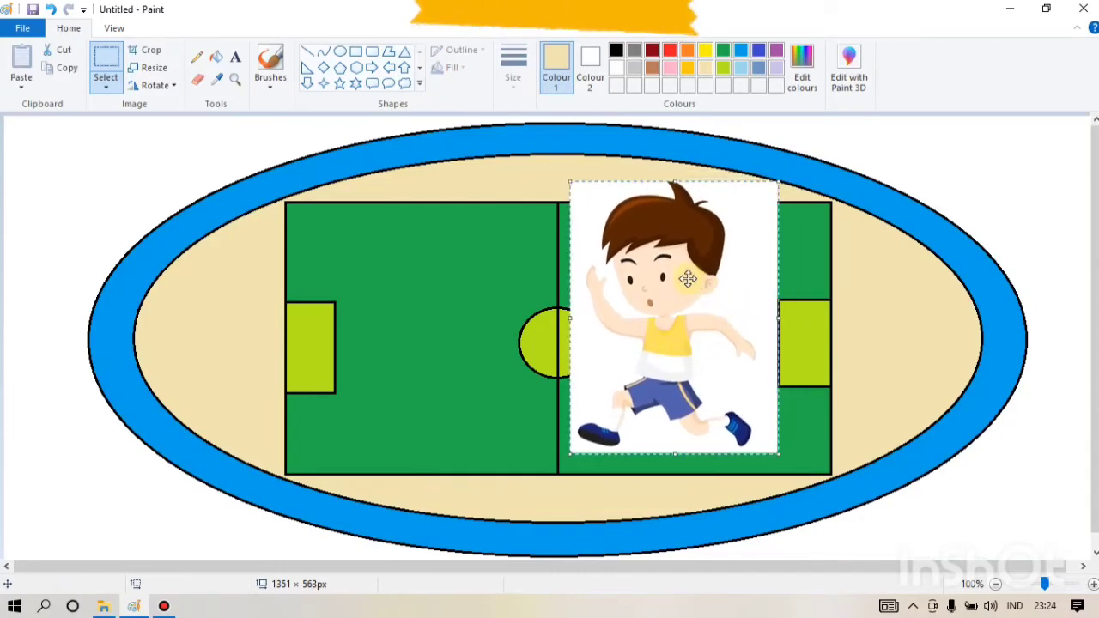
drag(689, 278, 718, 288)
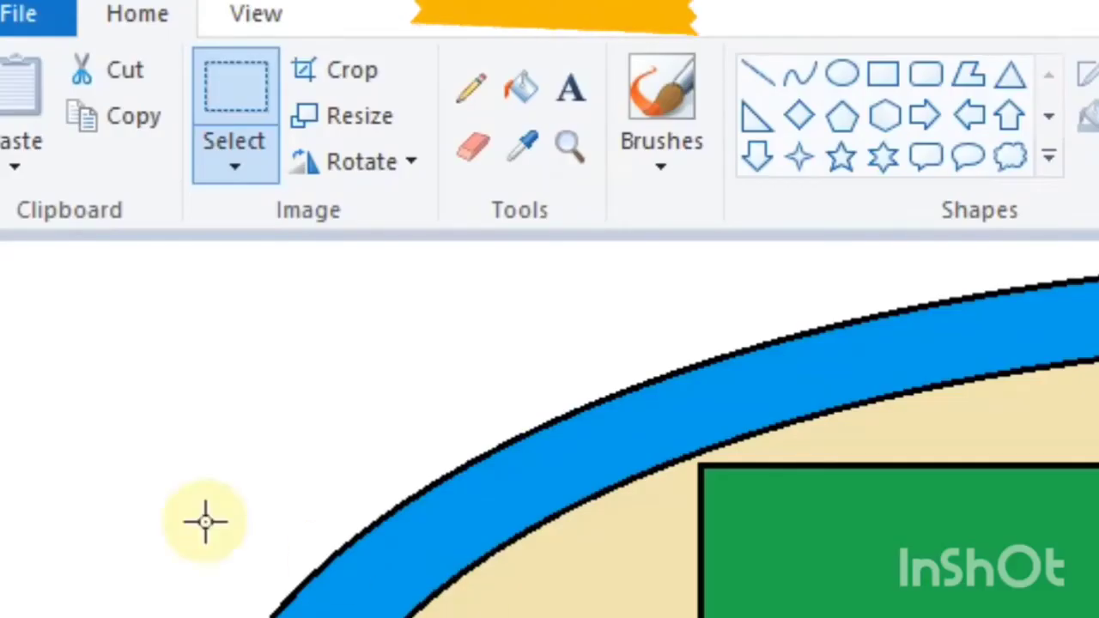
Turn on transparent selection so the runner picture's white background is dropped
click(245, 165)
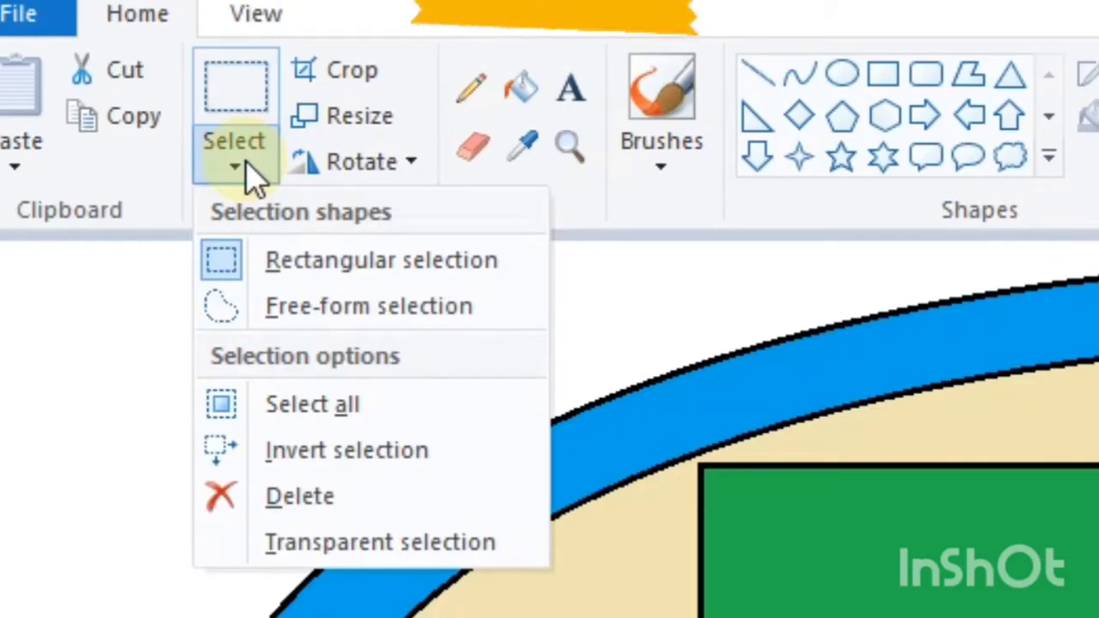
click(344, 541)
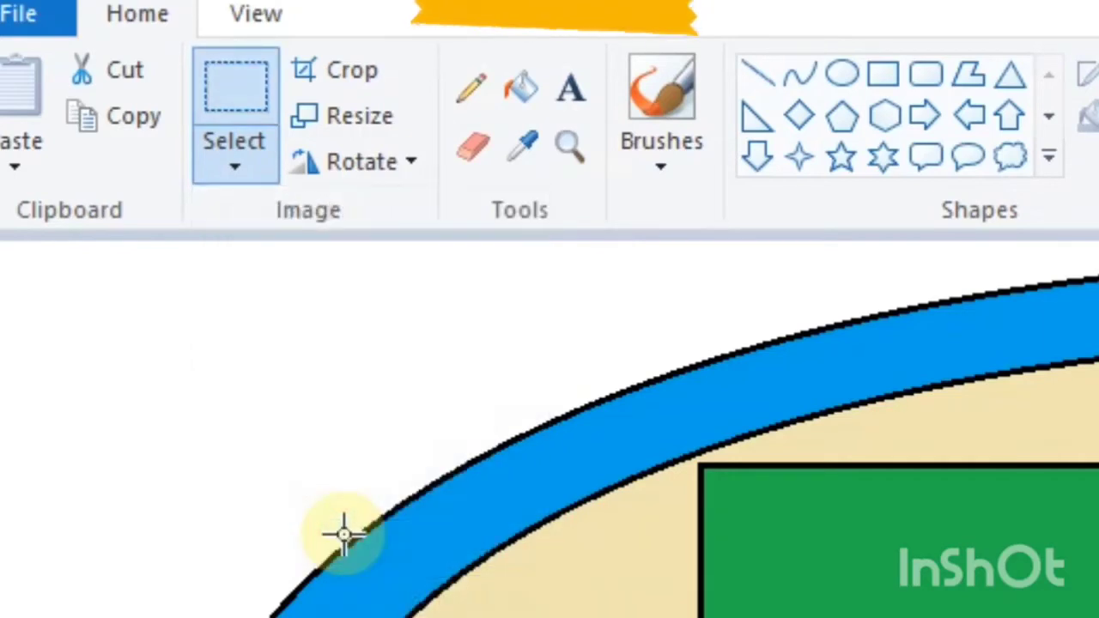
click(236, 171)
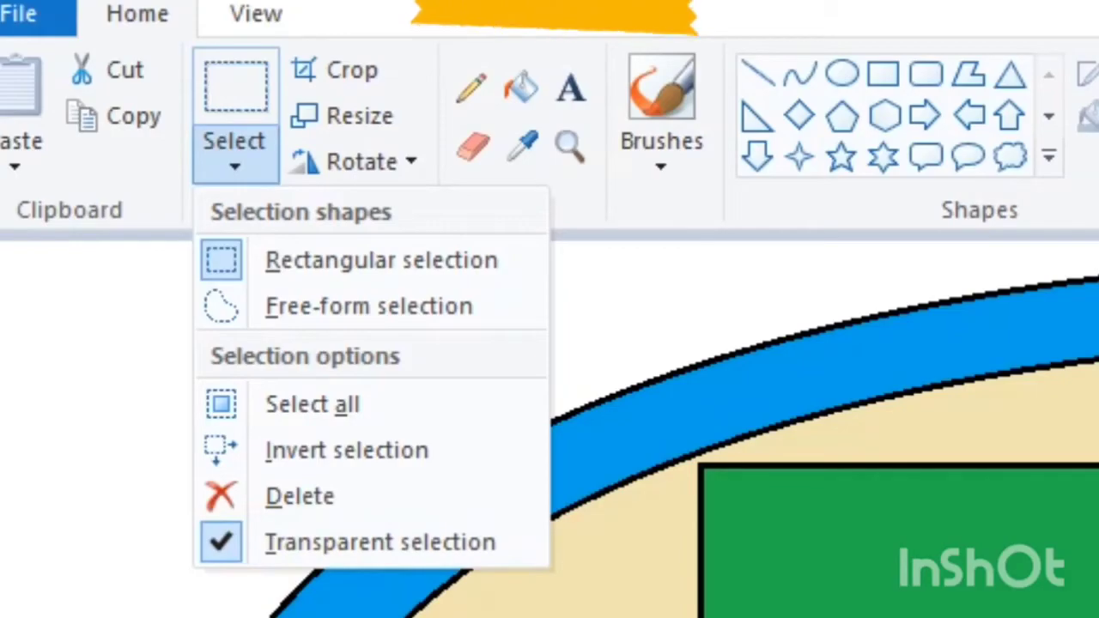
key(Escape)
Shrink the runner picture to about 157 × 226 px and move it to the pitch's upper-right corner
drag(710, 257, 674, 260)
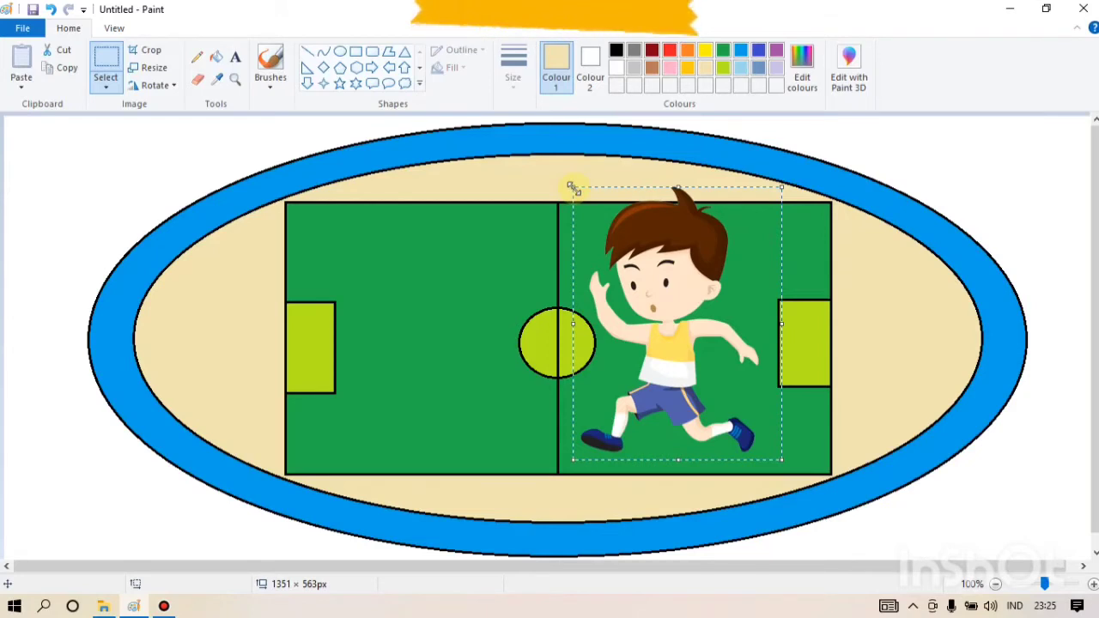
drag(573, 187, 652, 278)
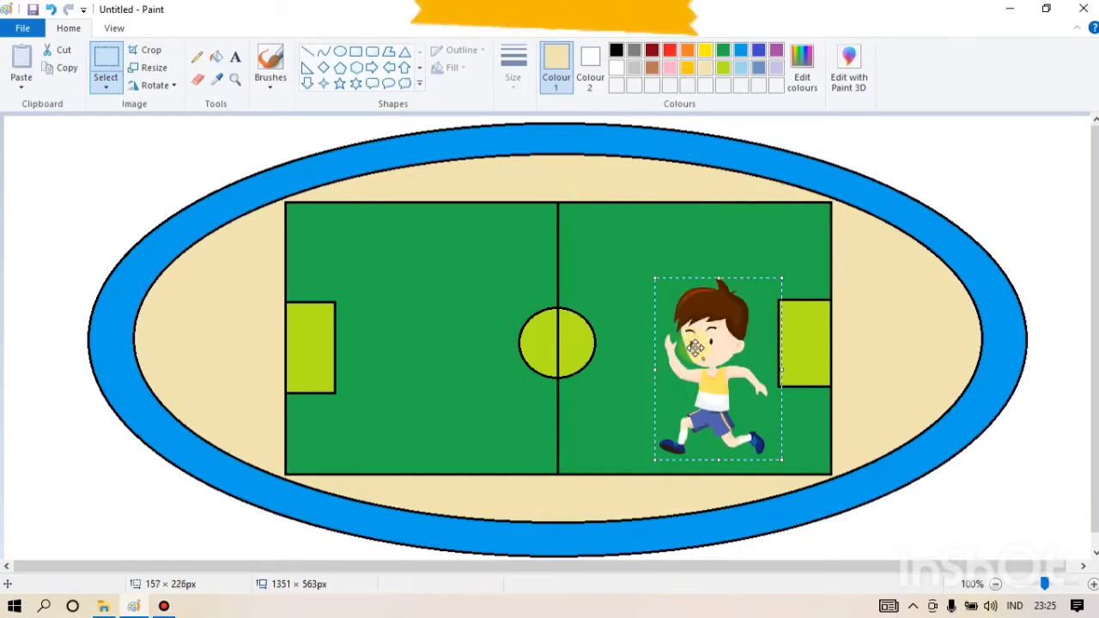
drag(704, 376, 743, 401)
drag(743, 401, 771, 306)
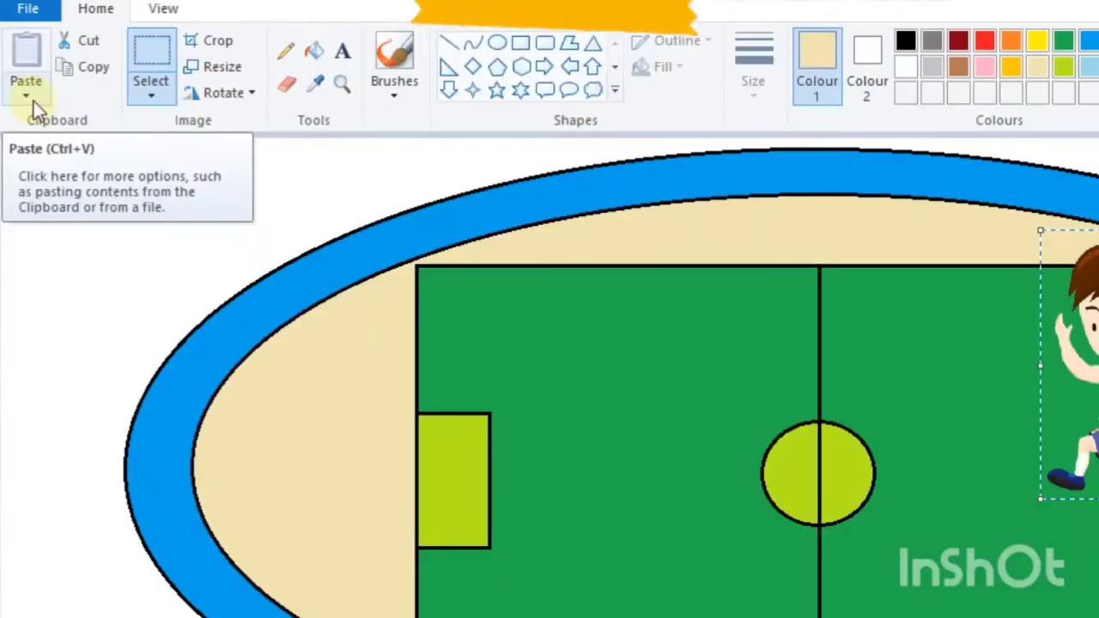
Paste the picture Sepak Bola from the Downloads folder into the drawing
click(32, 97)
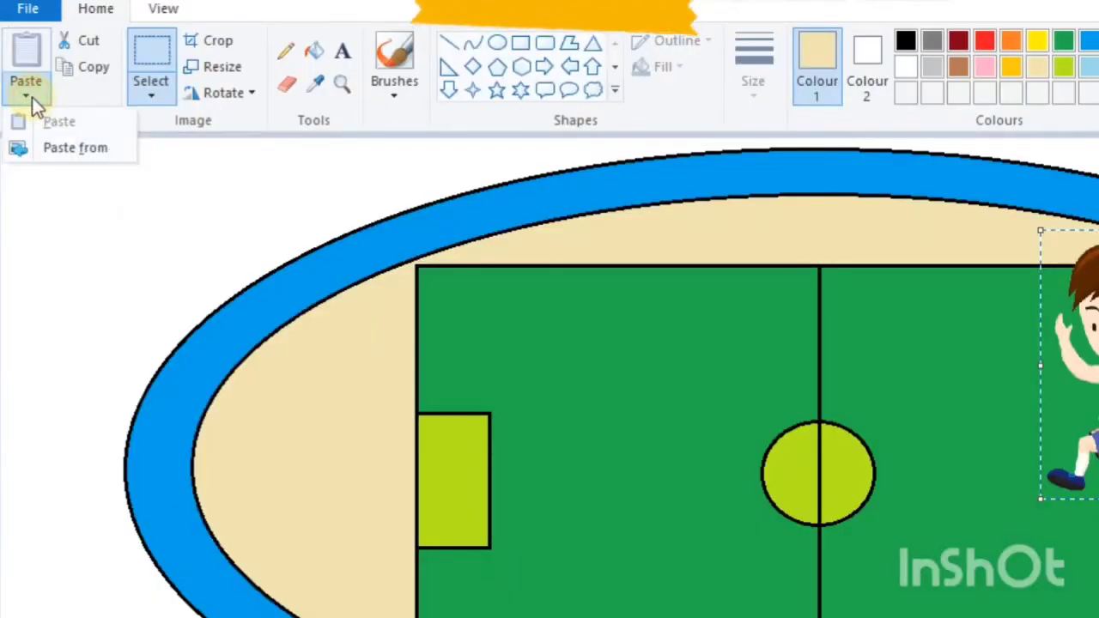
click(47, 146)
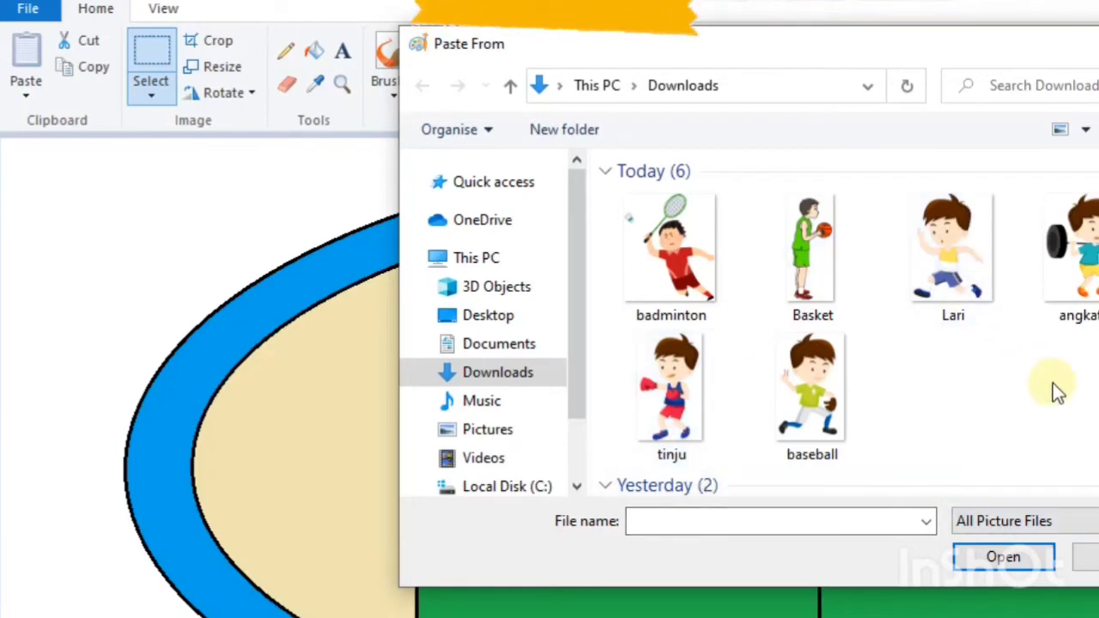
scroll(1086, 382, down, 2)
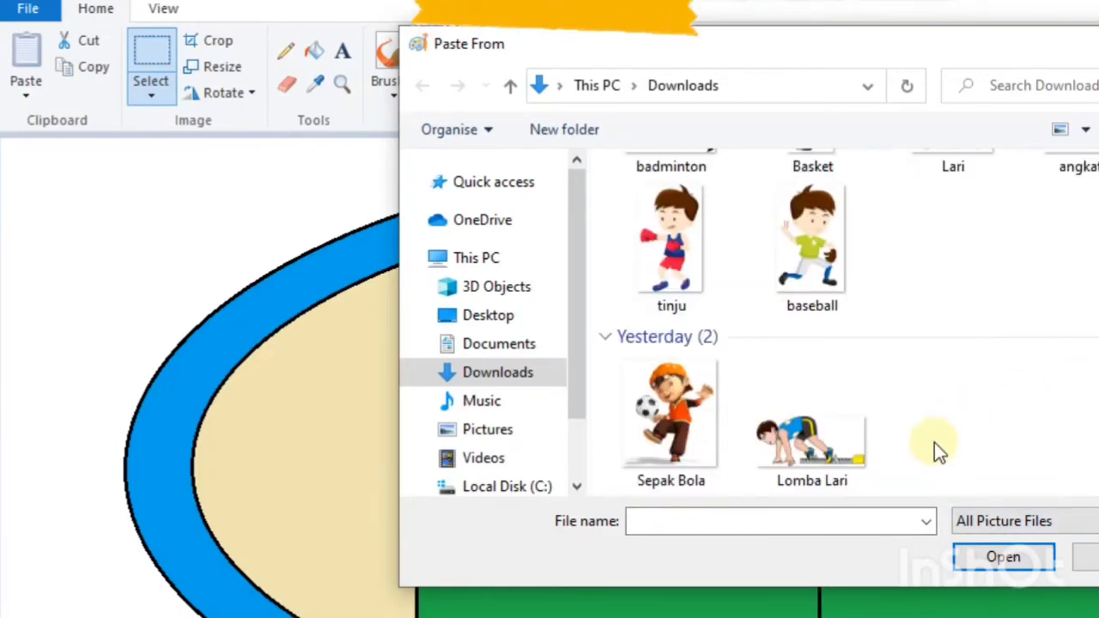
click(668, 419)
click(1005, 559)
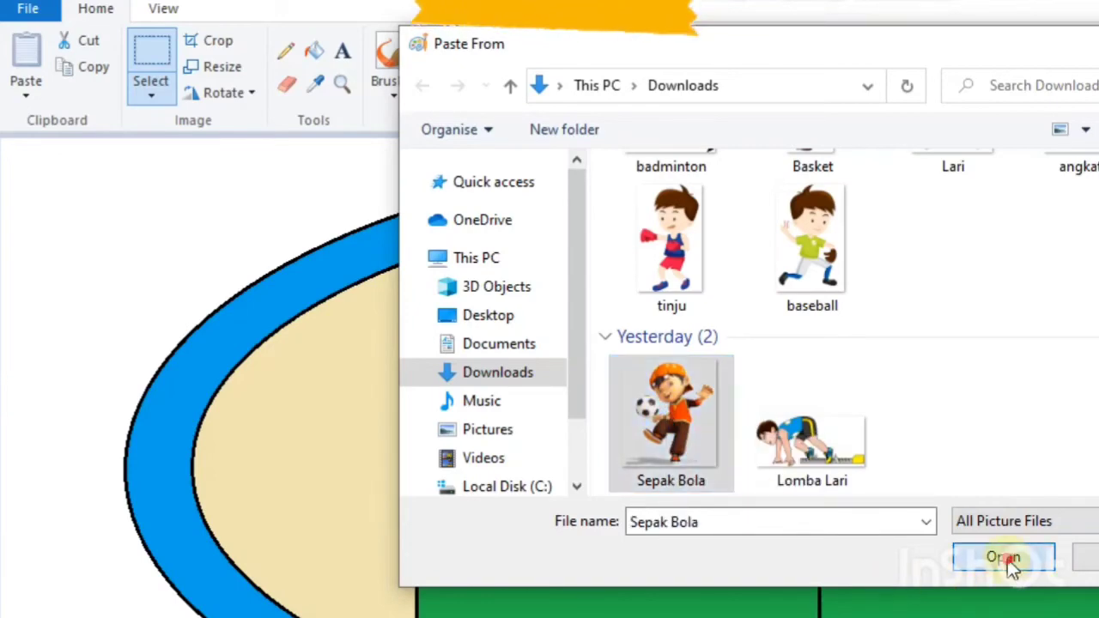
Move the footballer picture onto the left half of the pitch and shrink it to about 193 × 232 px
drag(130, 219, 343, 297)
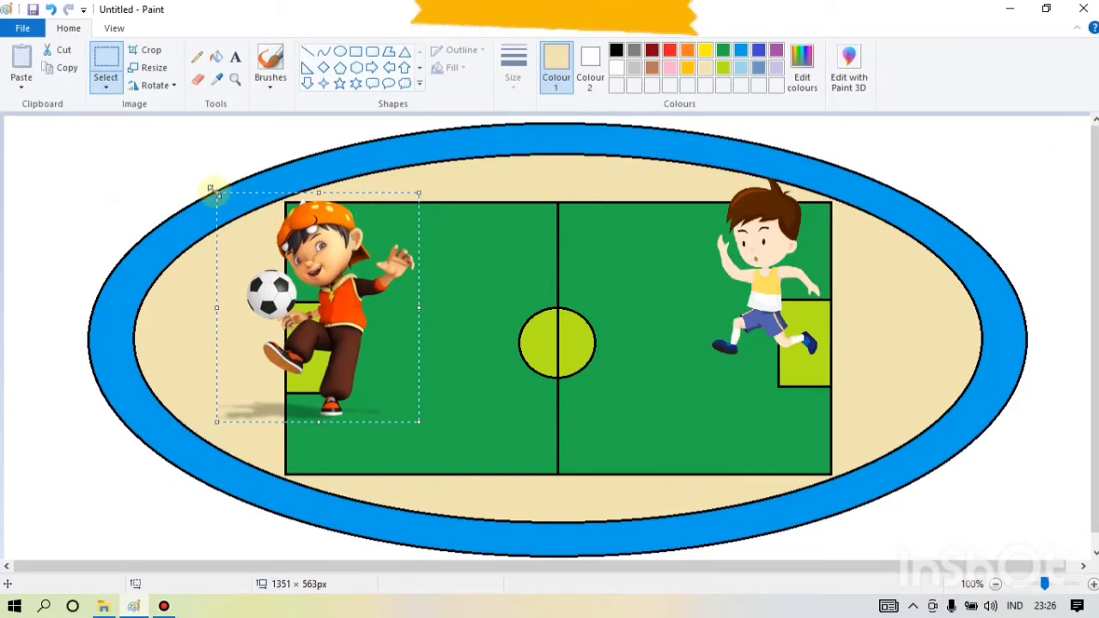
drag(221, 209, 265, 238)
drag(343, 322, 399, 351)
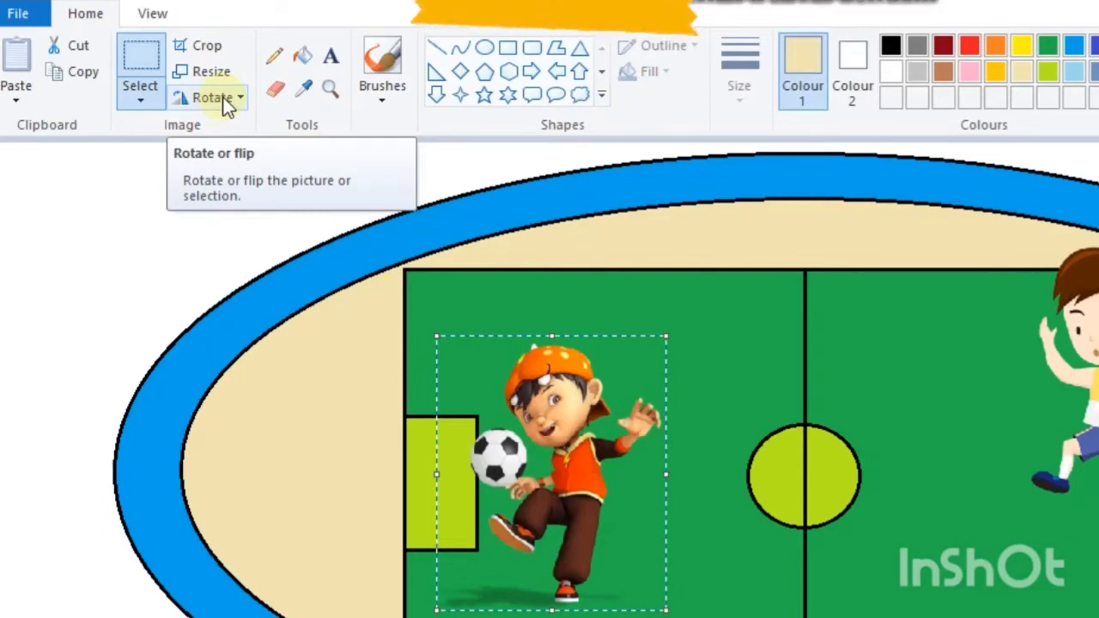
Flip the footballer picture horizontally and move it to the pitch's lower-left edge, overlapping the left goal area
click(225, 99)
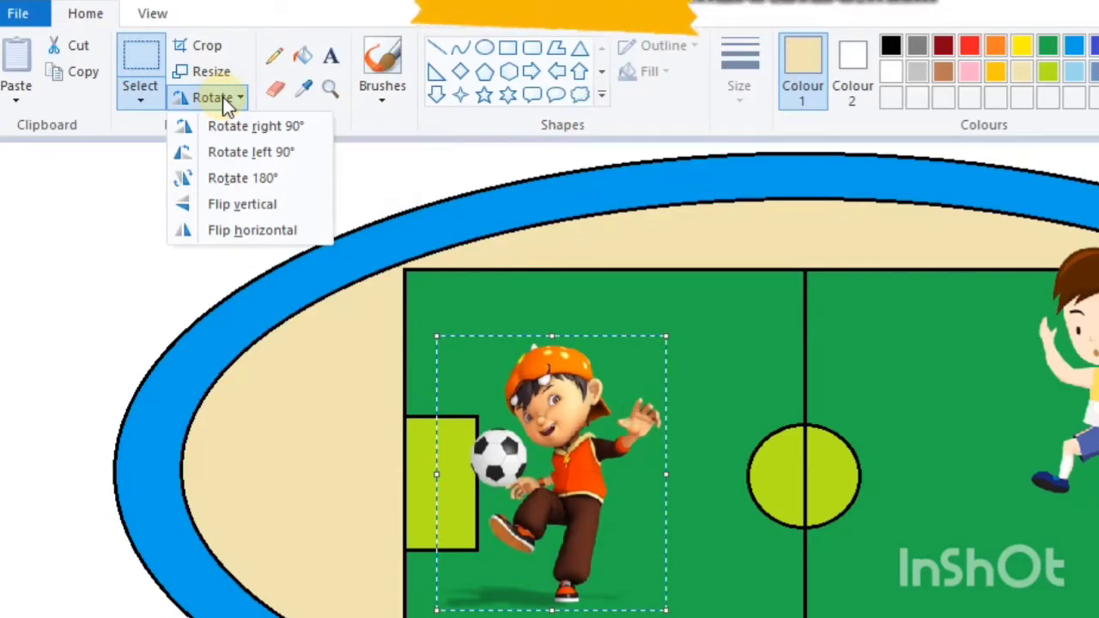
click(240, 230)
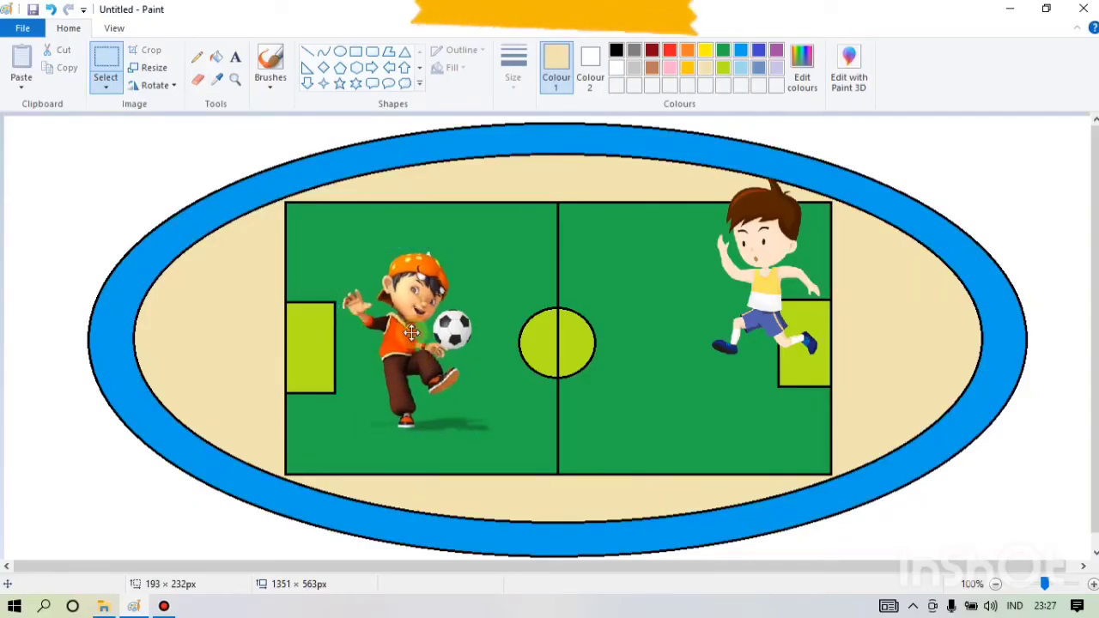
drag(401, 335, 285, 393)
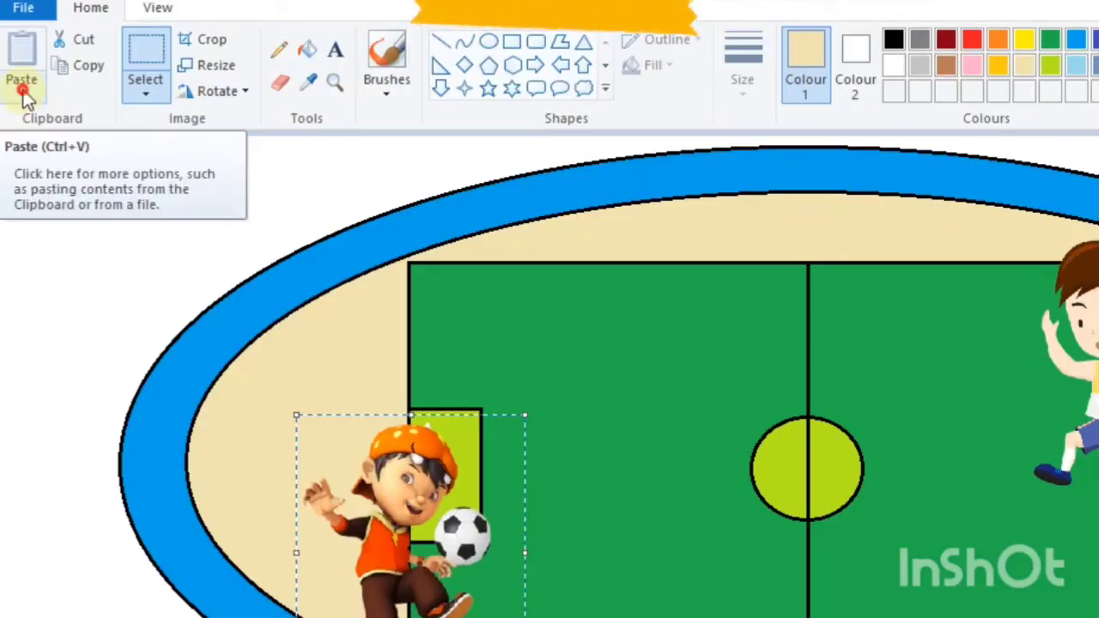
Paste the picture Basket from the Downloads folder into the drawing
click(22, 91)
click(49, 146)
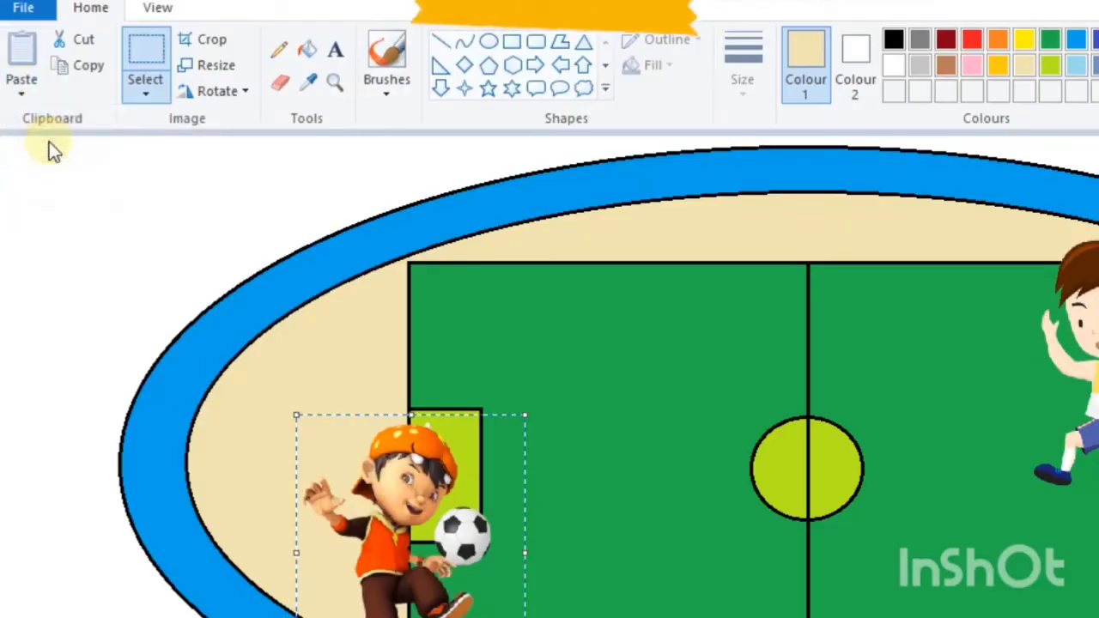
scroll(844, 321, down, 1)
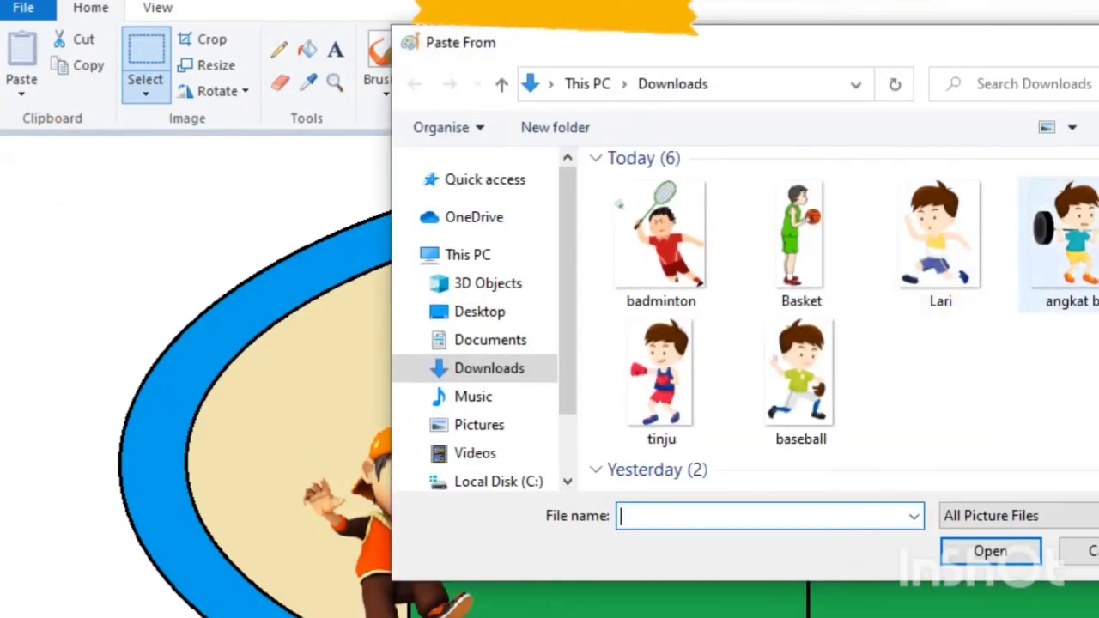
click(781, 230)
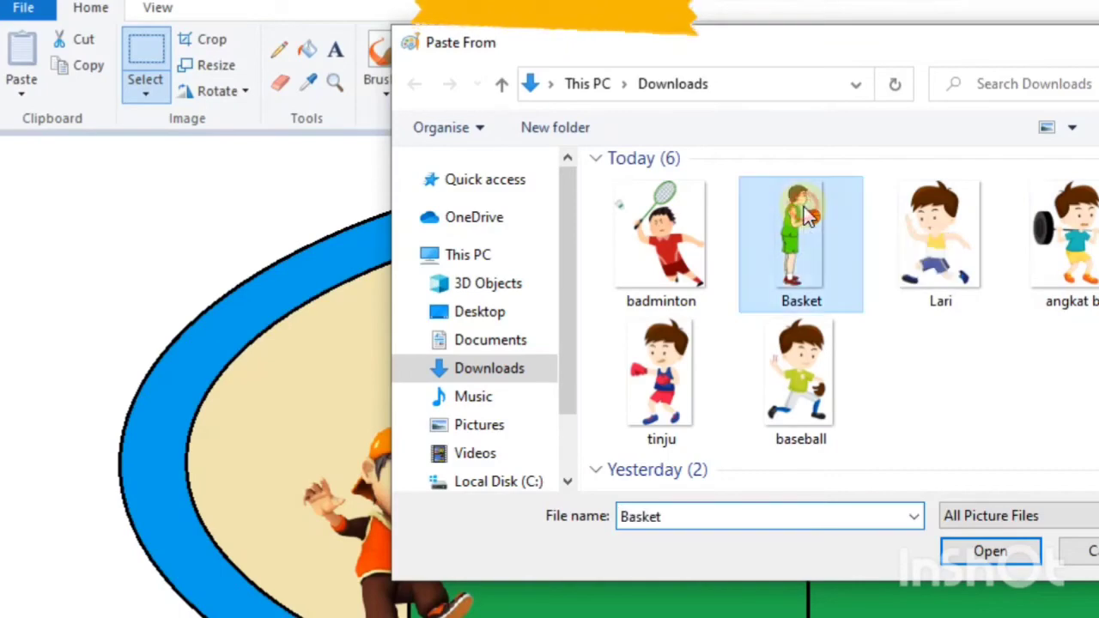
click(979, 554)
Shrink the basketball player picture to about 156 × 355 px and place it just right of the pitch's halfway line
drag(116, 370, 461, 383)
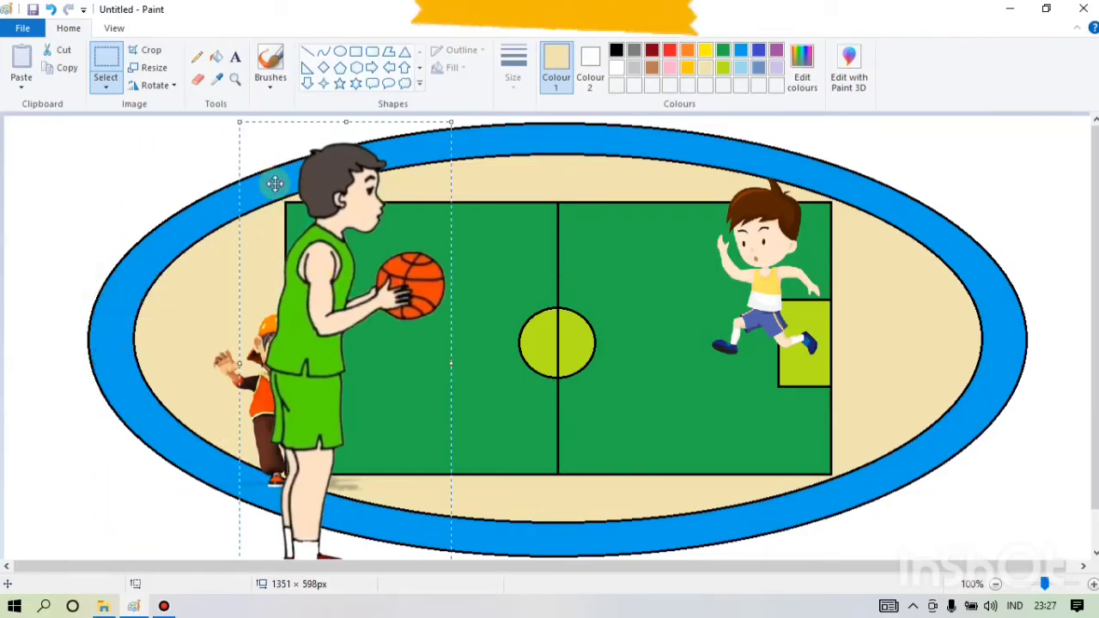
drag(239, 122, 318, 294)
drag(361, 409, 594, 349)
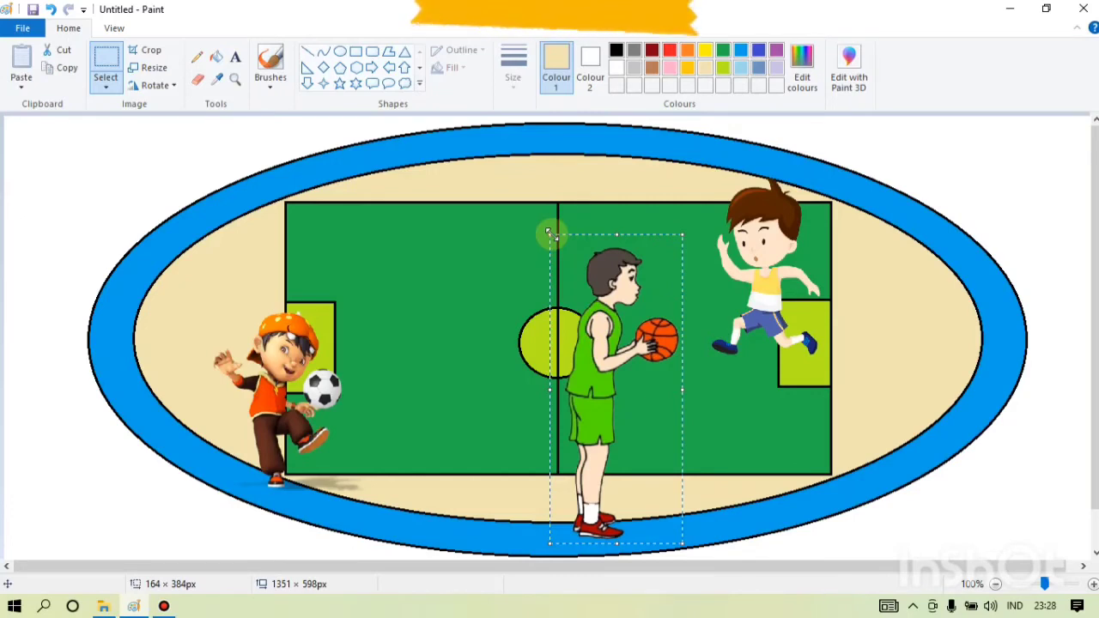
drag(548, 232, 556, 256)
mouse_move(604, 337)
mouse_down()
mouse_move(620, 322)
mouse_move(605, 328)
mouse_up()
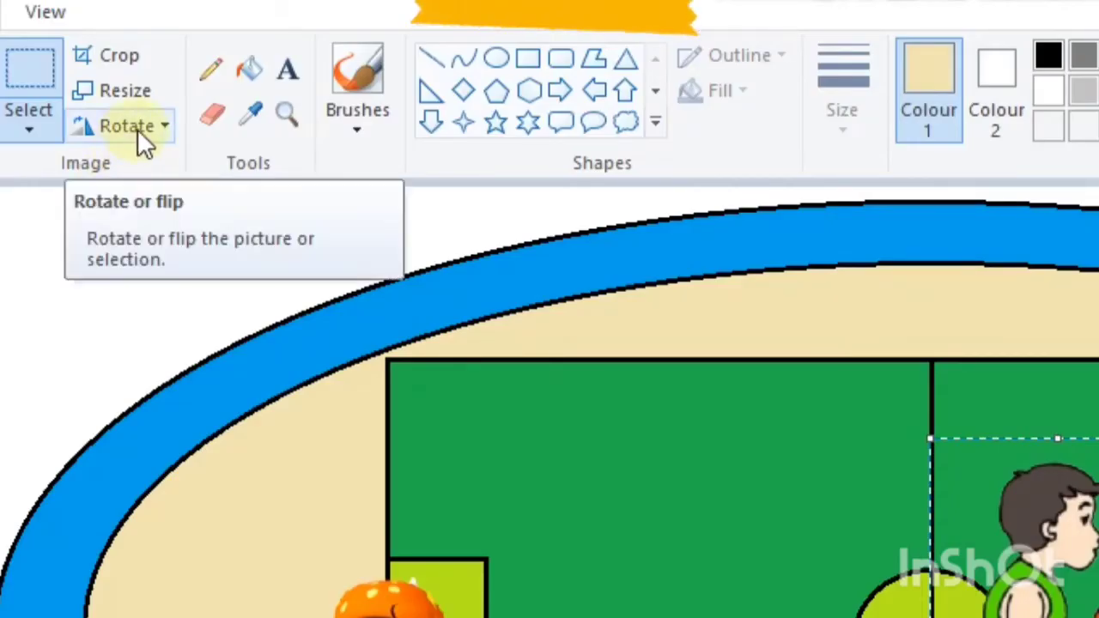
Flip the basketball player horizontally, shrink it to about 146 × 310 px and place it to the right of the centre circle
click(144, 127)
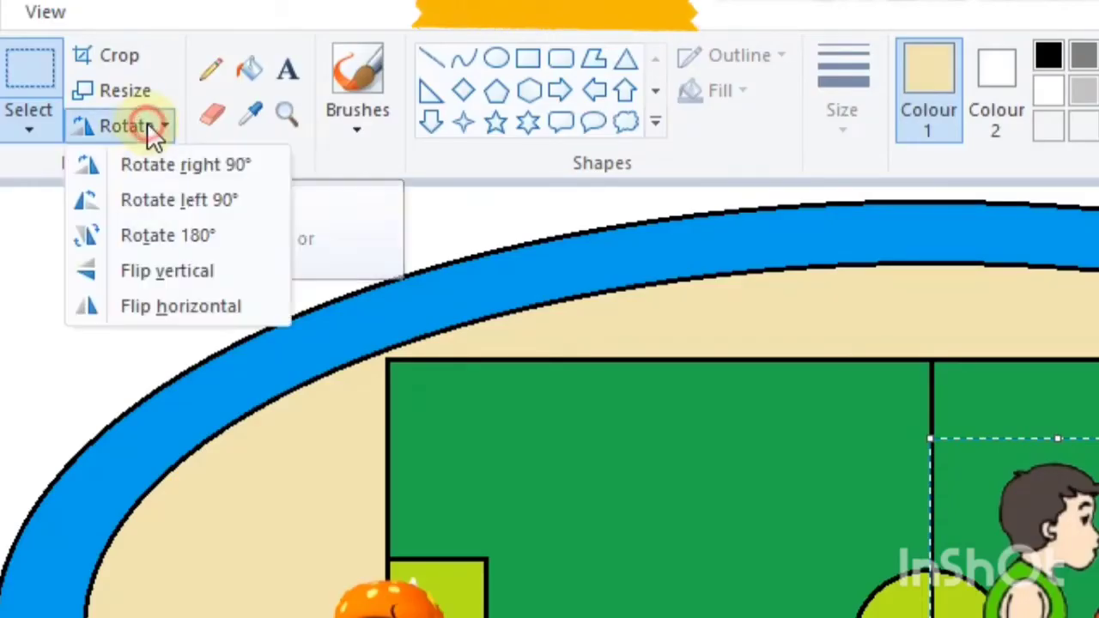
click(172, 303)
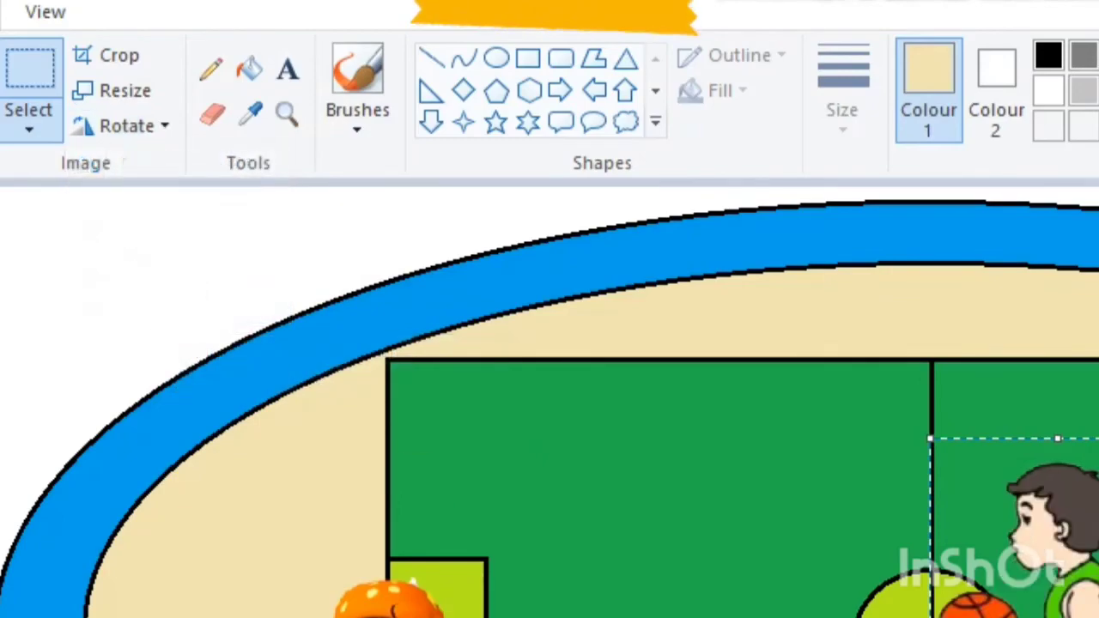
drag(642, 305, 665, 328)
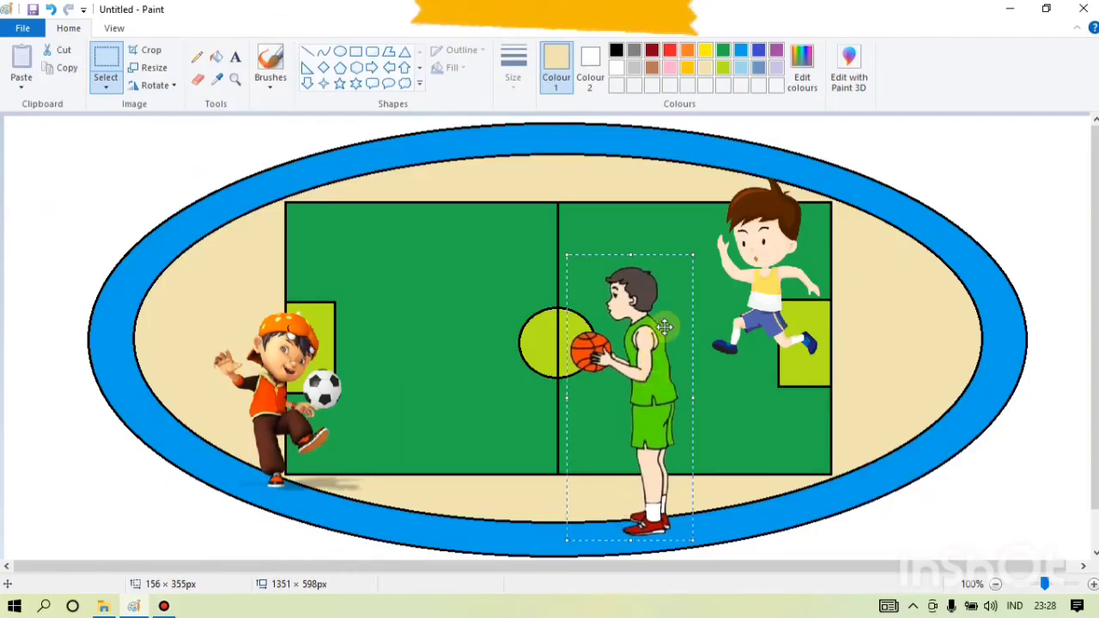
drag(657, 389, 648, 395)
drag(559, 263, 567, 299)
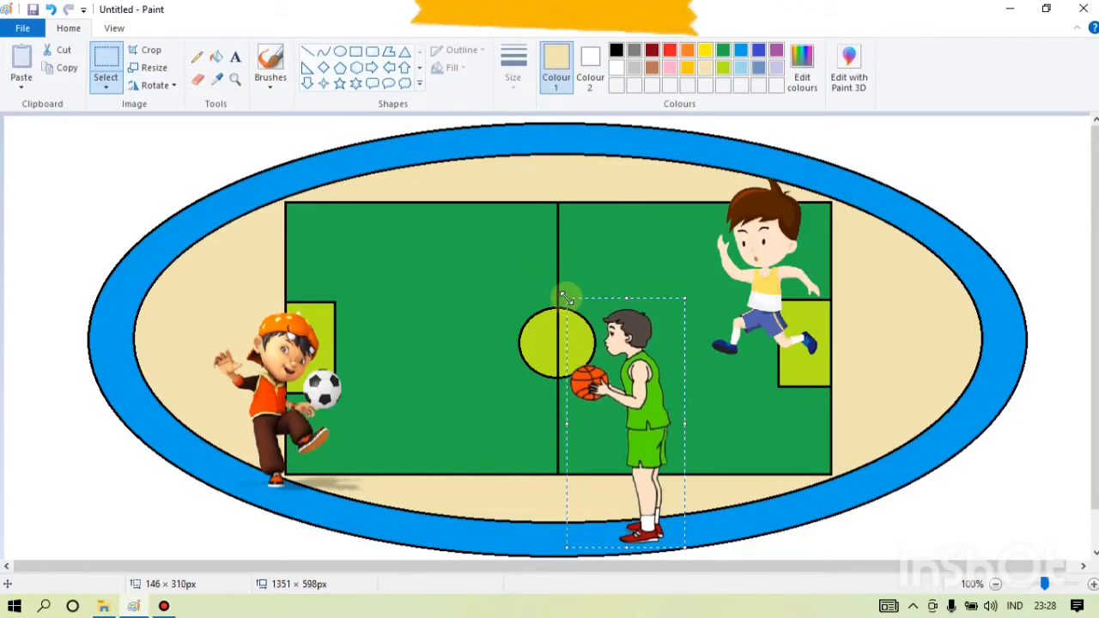
drag(633, 394, 647, 394)
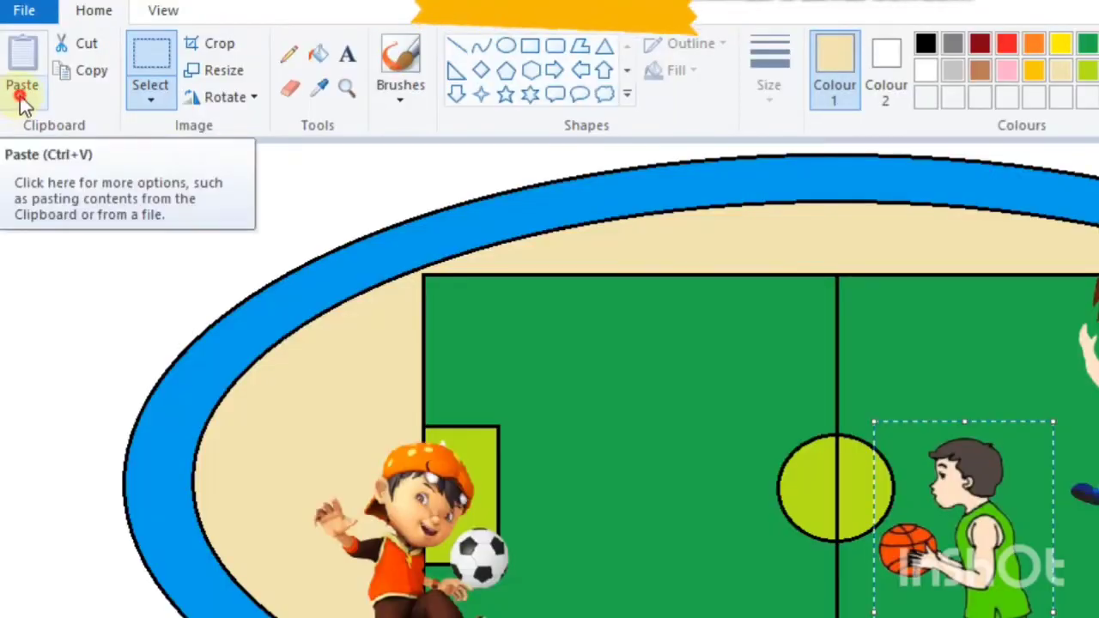
Paste the picture Lomba Lari from the Downloads folder into the drawing
click(21, 83)
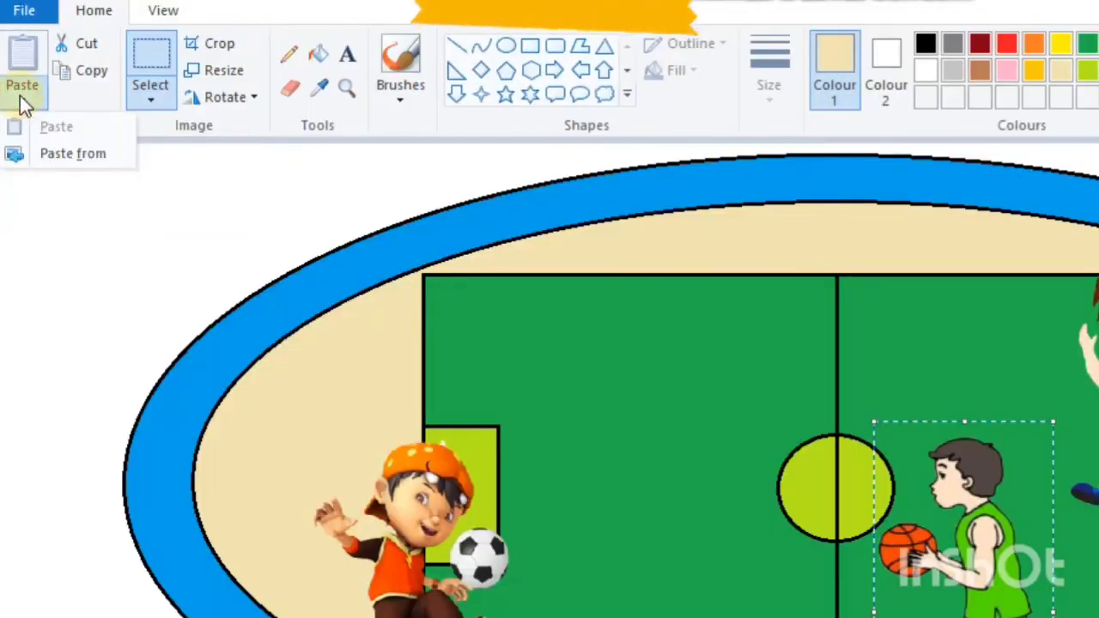
click(44, 155)
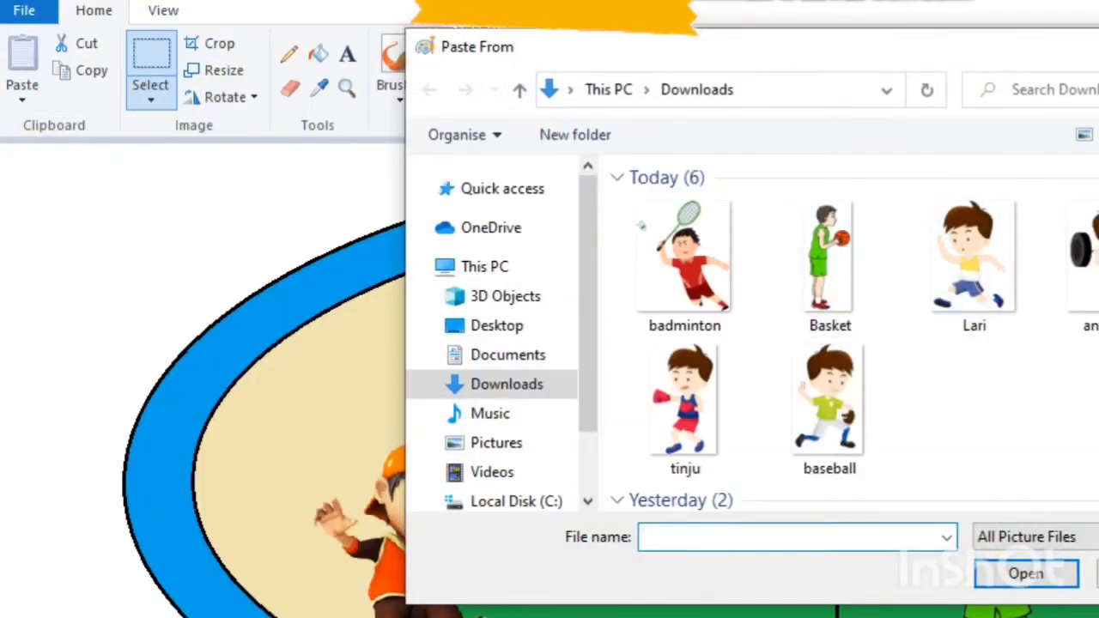
scroll(854, 335, down, 1)
scroll(855, 334, up, 1)
scroll(854, 335, down, 1)
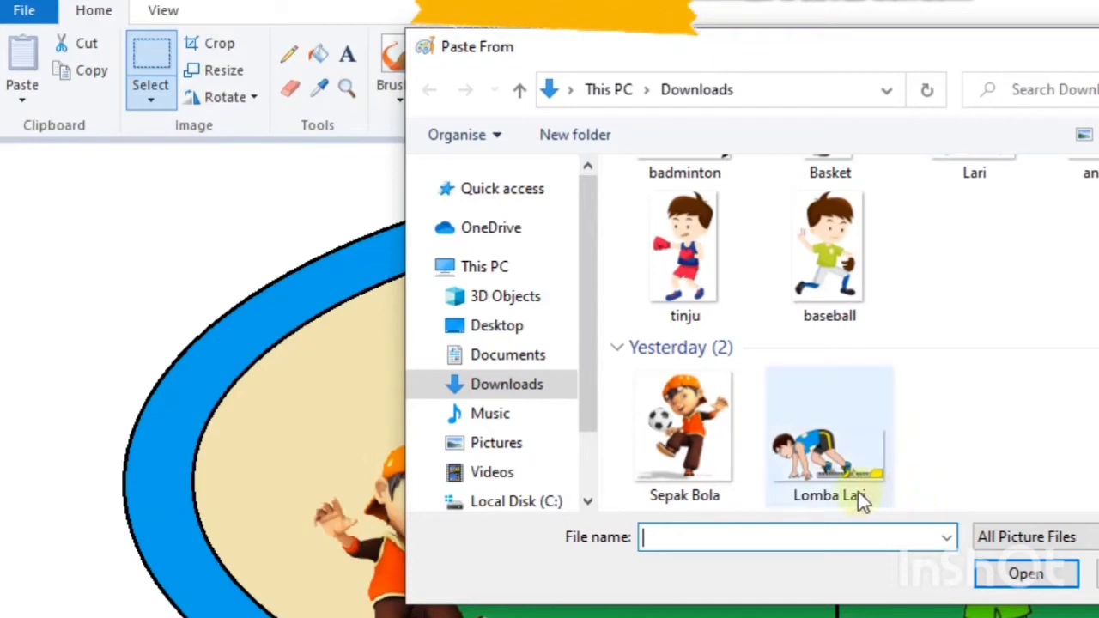
click(814, 463)
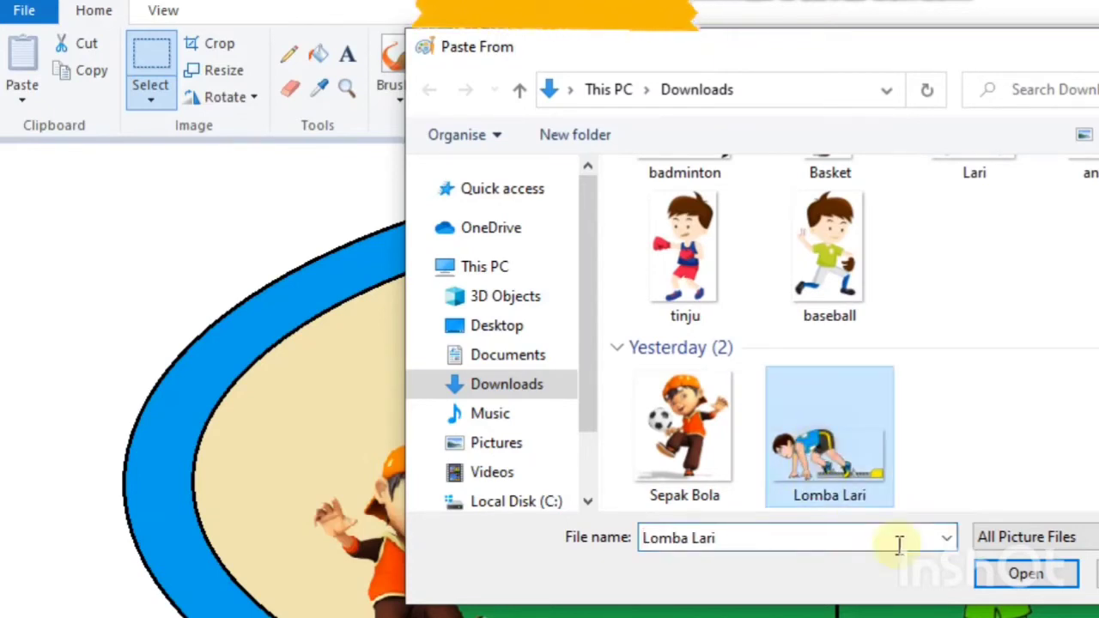
click(1027, 574)
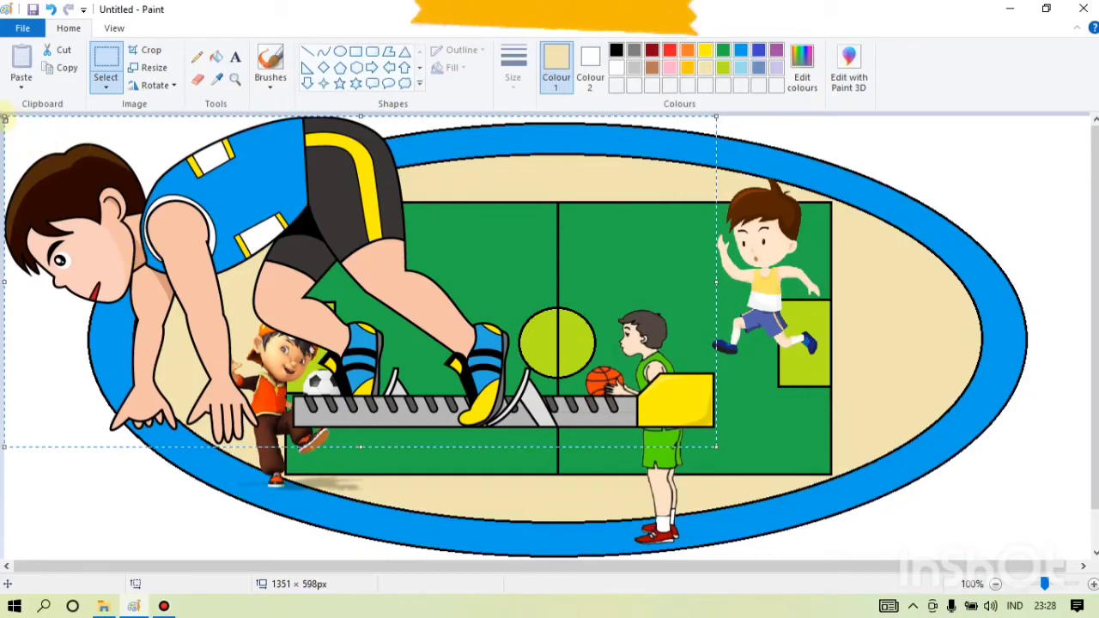
Shrink the sprinter picture to about 296 × 152 px and move it to the lower left half of the pitch
drag(4, 118, 386, 302)
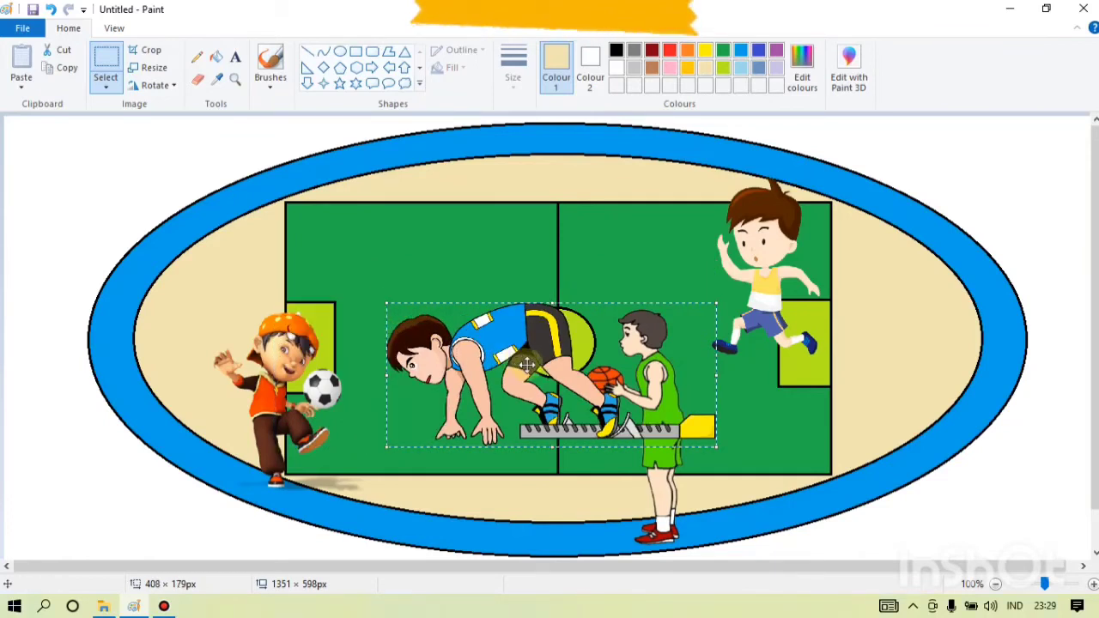
drag(527, 364, 461, 381)
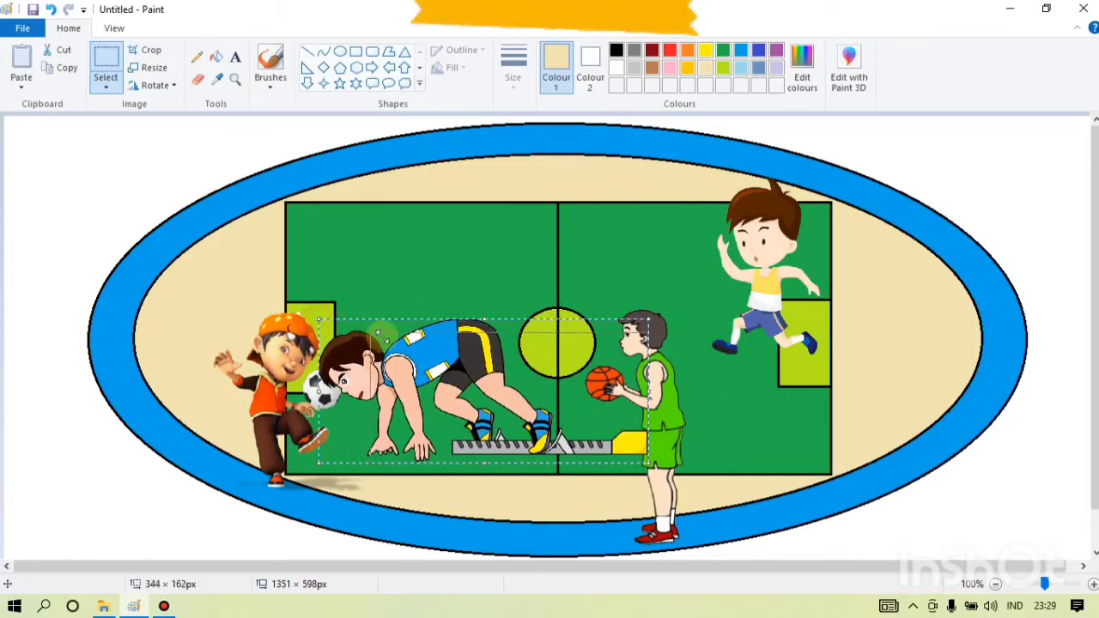
drag(378, 333, 412, 342)
drag(515, 388, 462, 401)
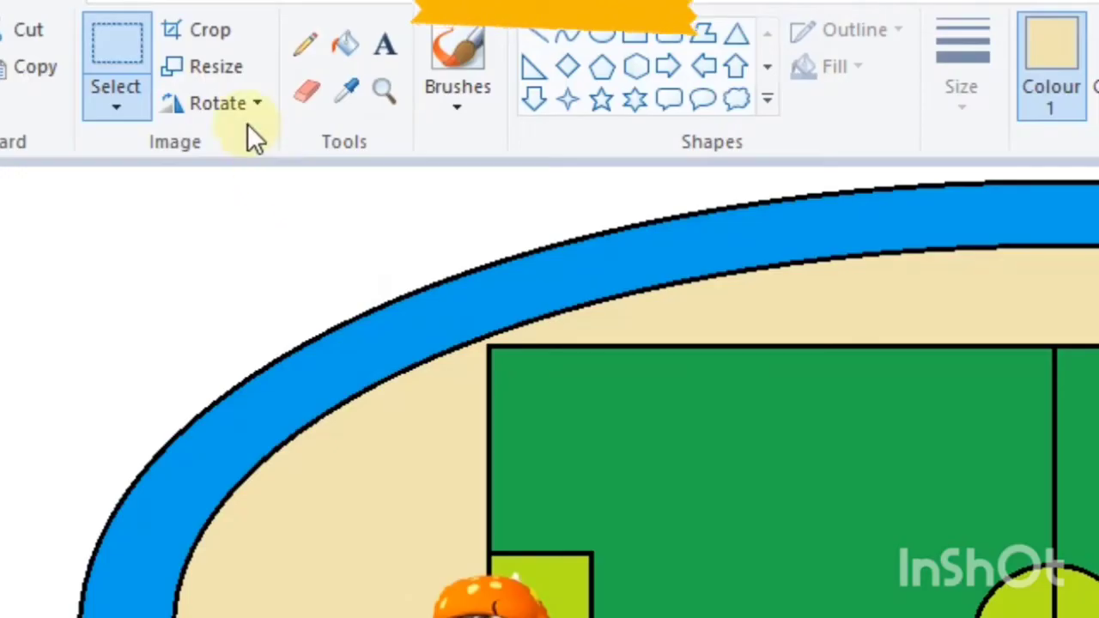
Flip the sprinter picture horizontally, lower it over the pitch's bottom edge and narrow it to about 281 × 152 px
click(242, 103)
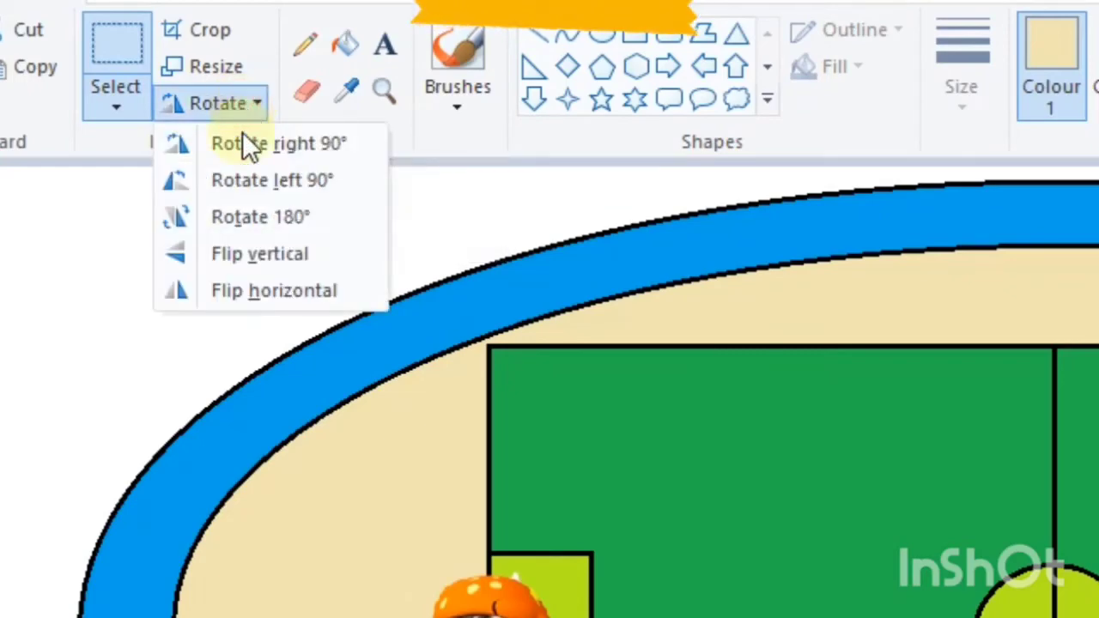
click(267, 290)
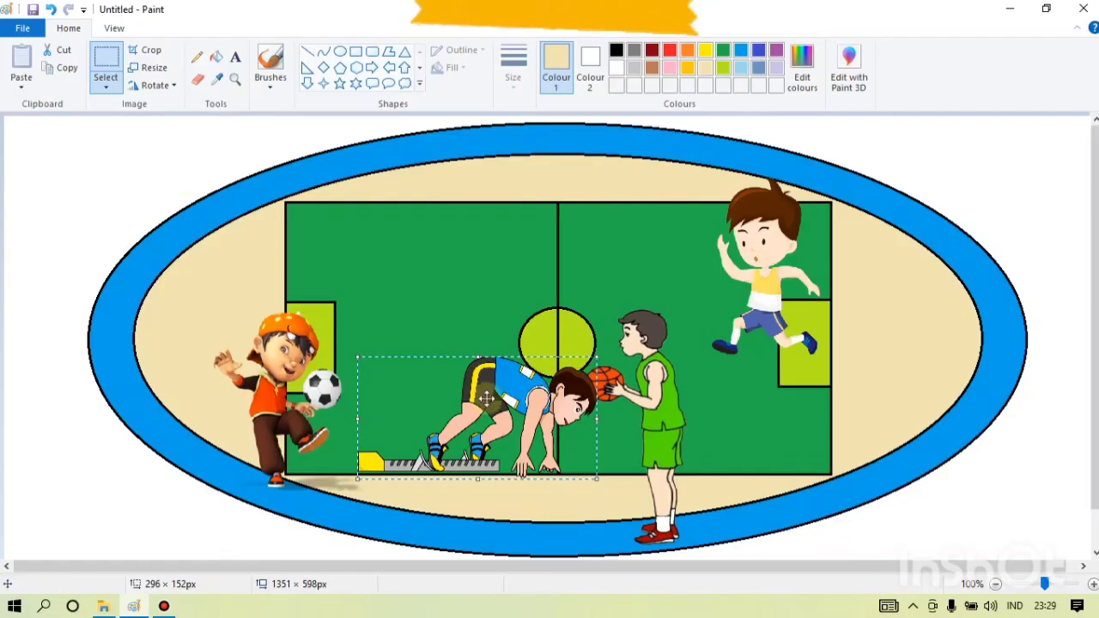
drag(488, 399, 481, 421)
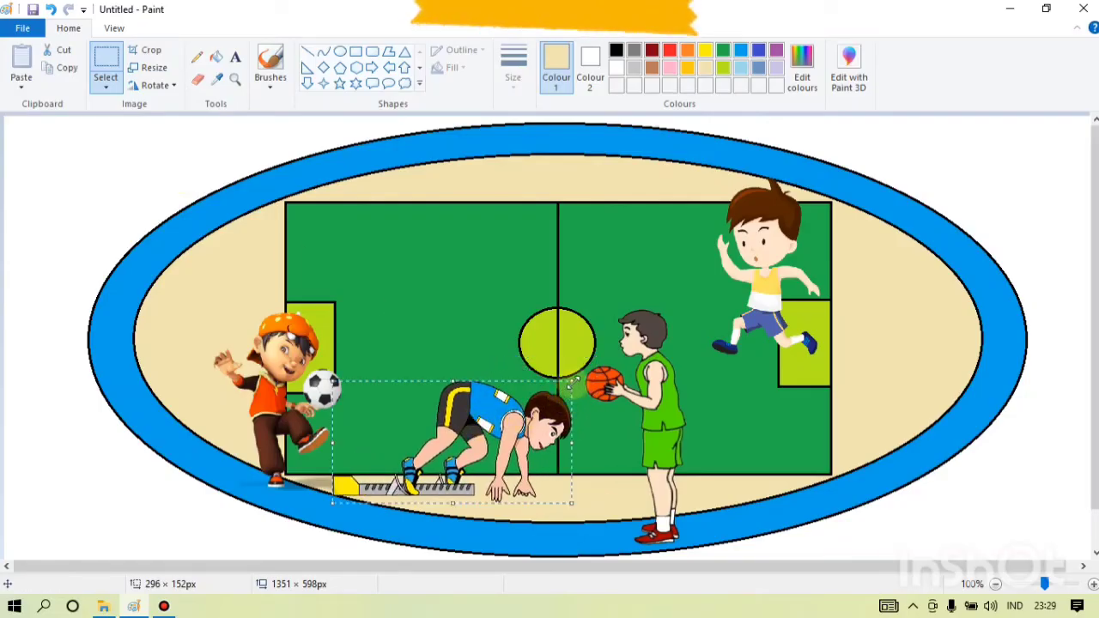
drag(330, 383, 344, 379)
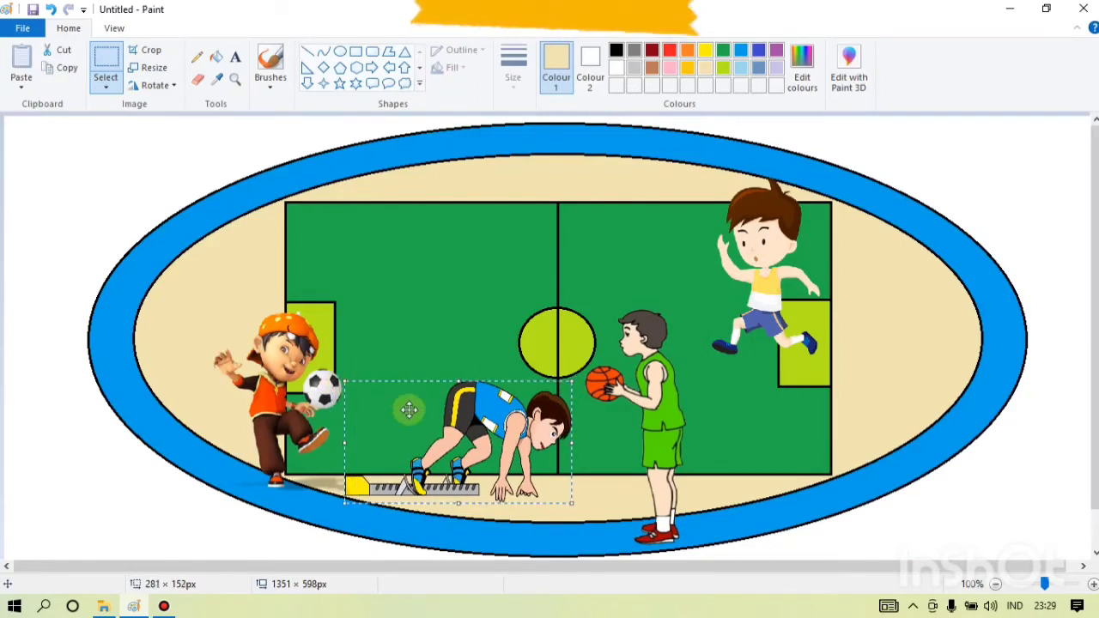
Position the sprinter between the footballer and the basketball player, with the starting block beside the footballer's feet, and deselect it
drag(498, 416, 463, 419)
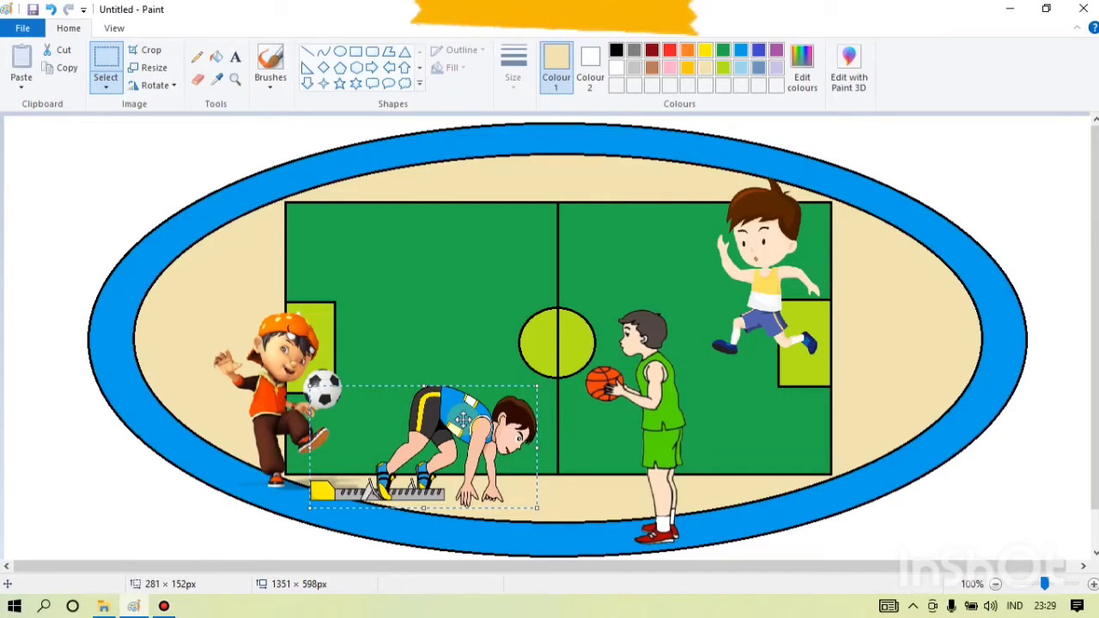
drag(463, 419, 466, 418)
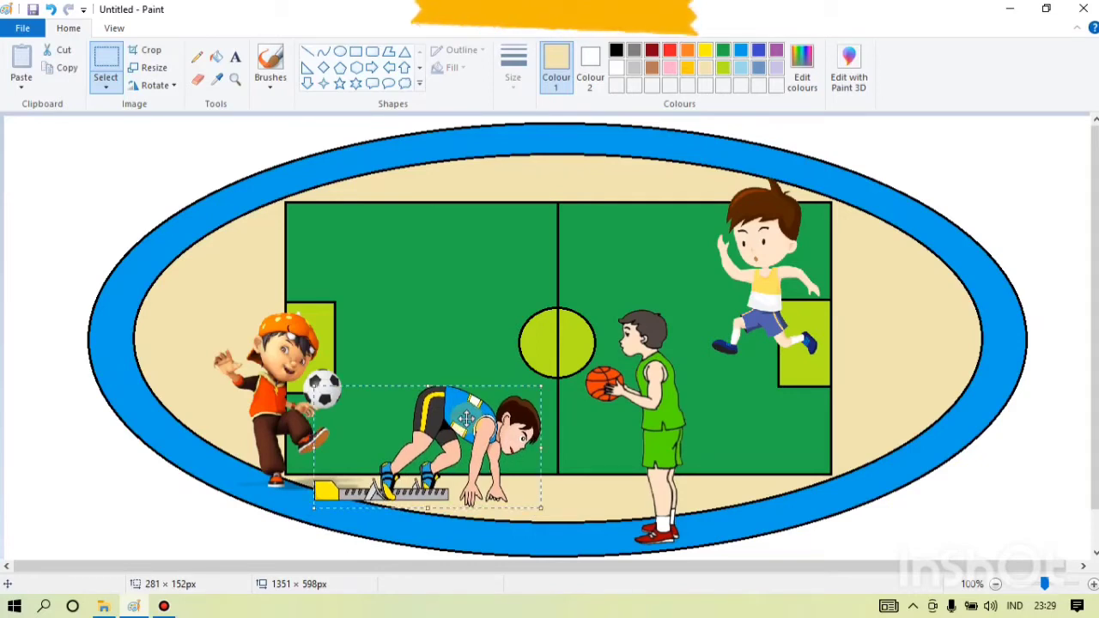
drag(466, 418, 468, 418)
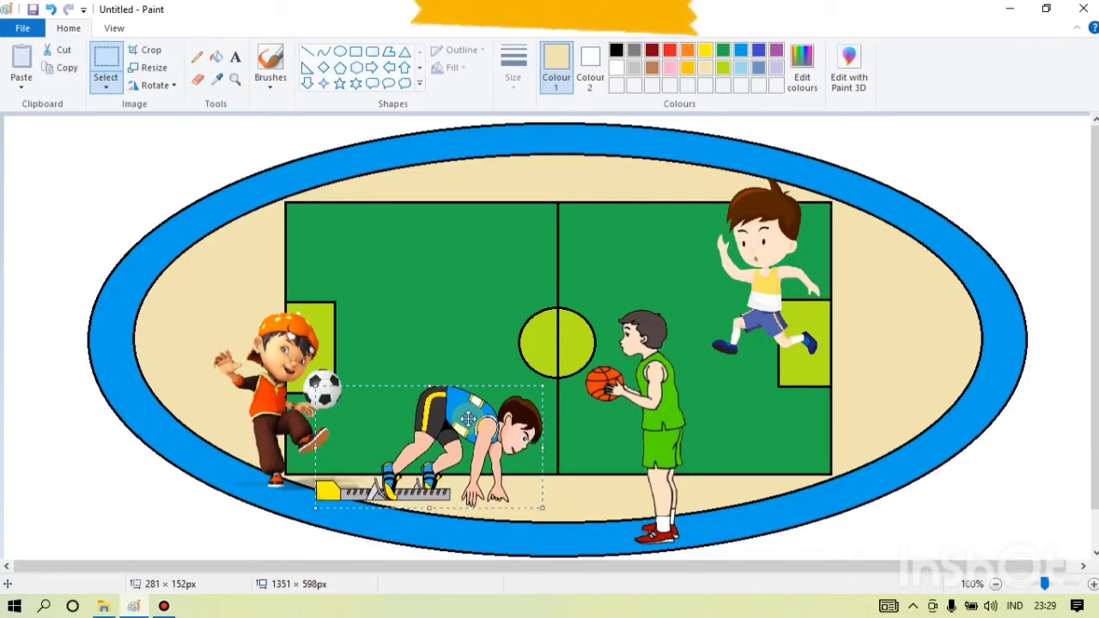
drag(466, 418, 467, 415)
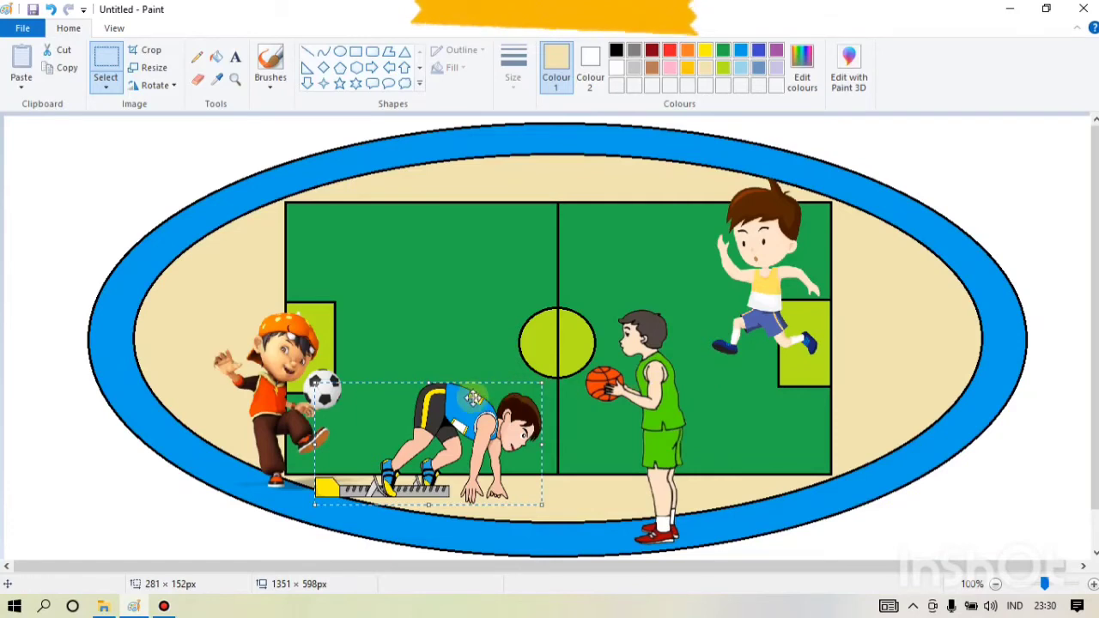
click(878, 320)
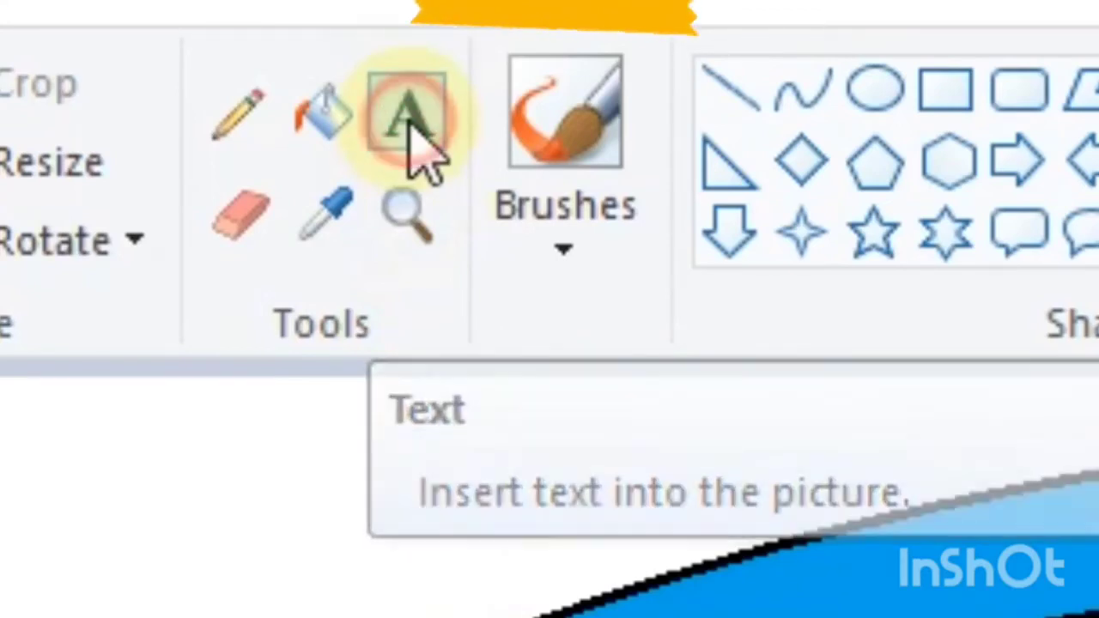
Create a text box across the upper left half of the pitch and set the text colour to red
click(410, 129)
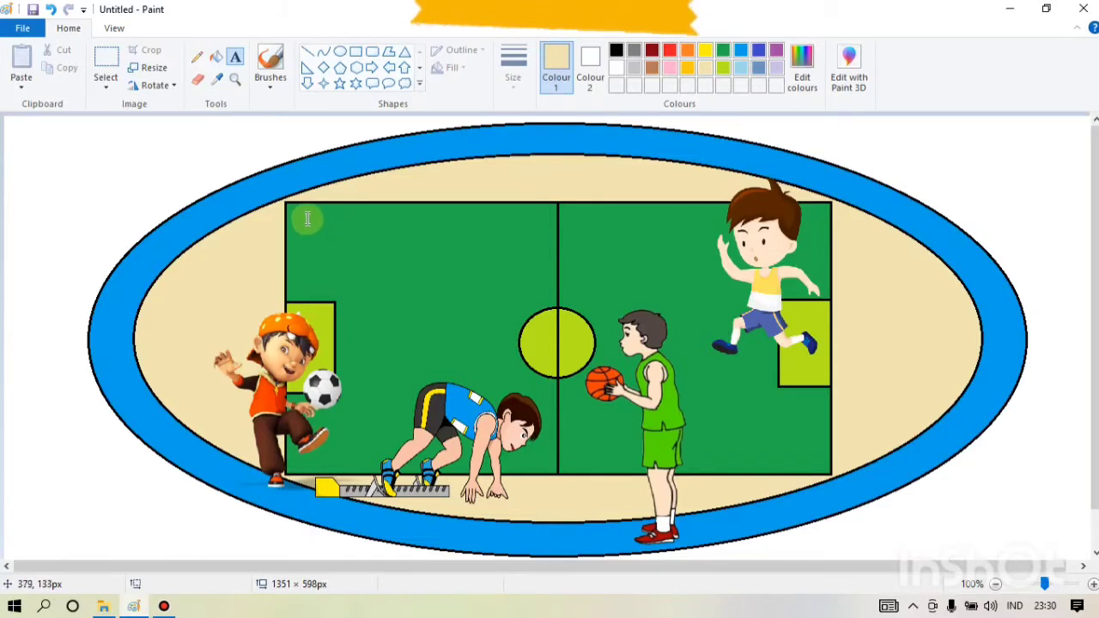
drag(303, 214, 553, 301)
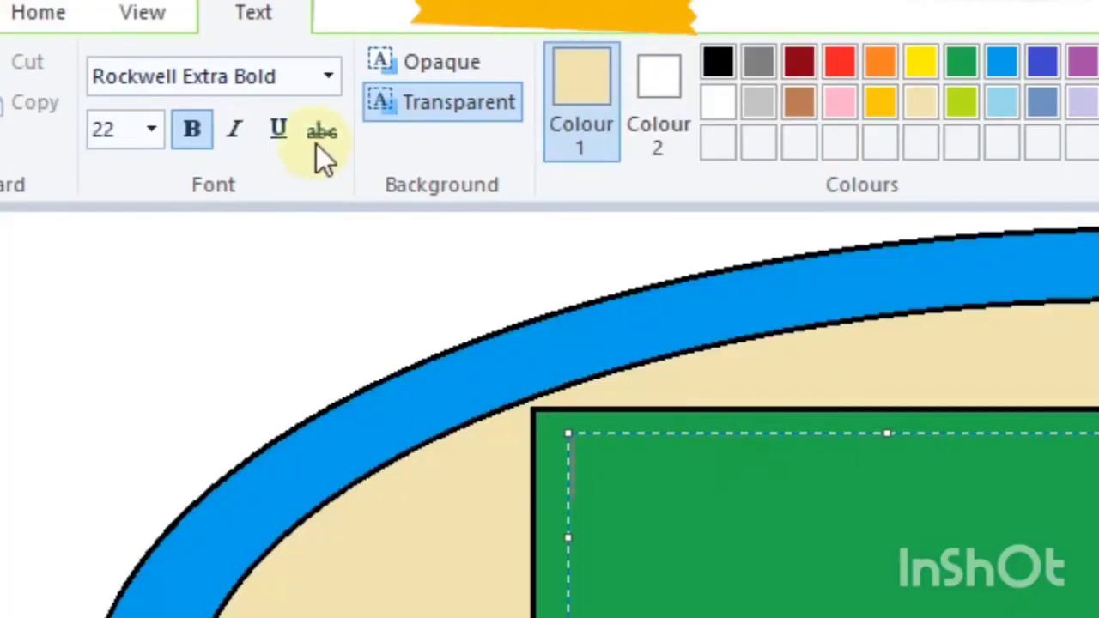
click(331, 76)
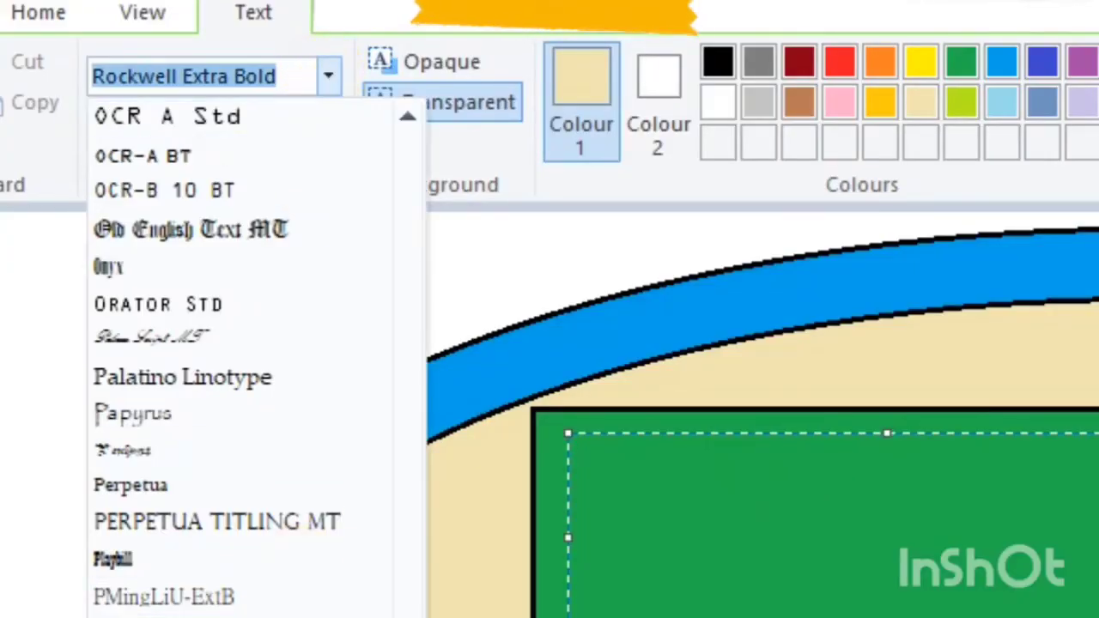
click(327, 76)
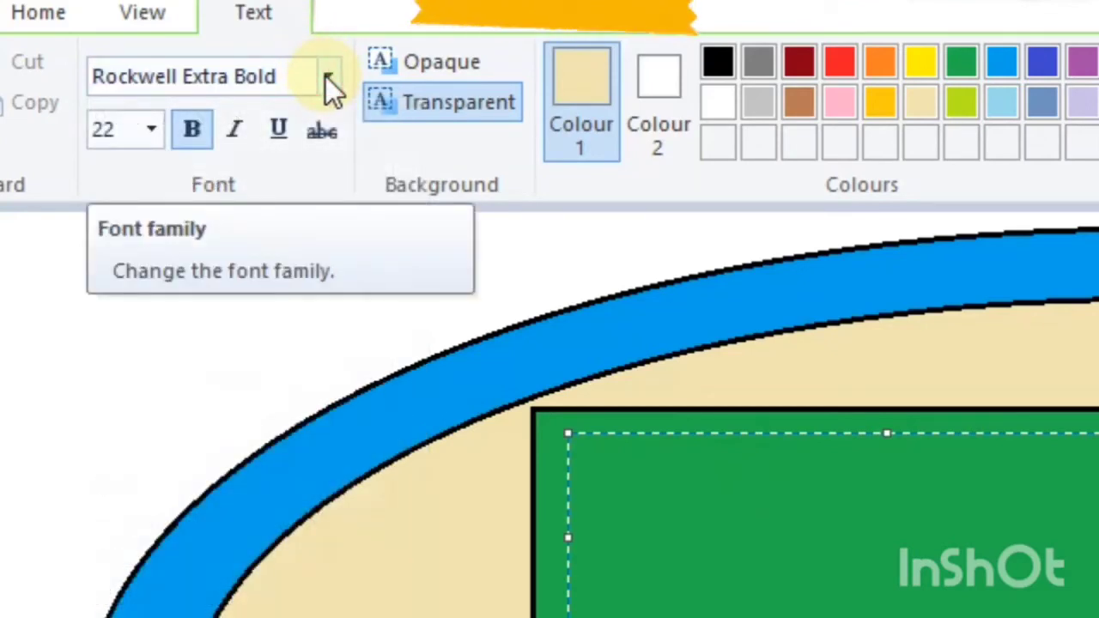
click(626, 462)
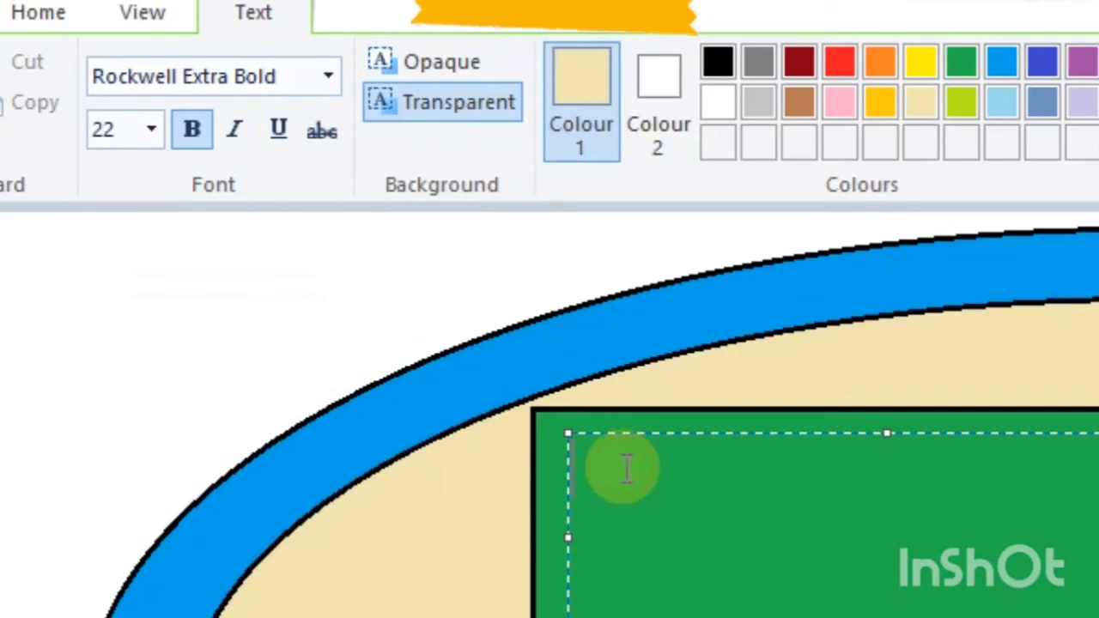
click(150, 131)
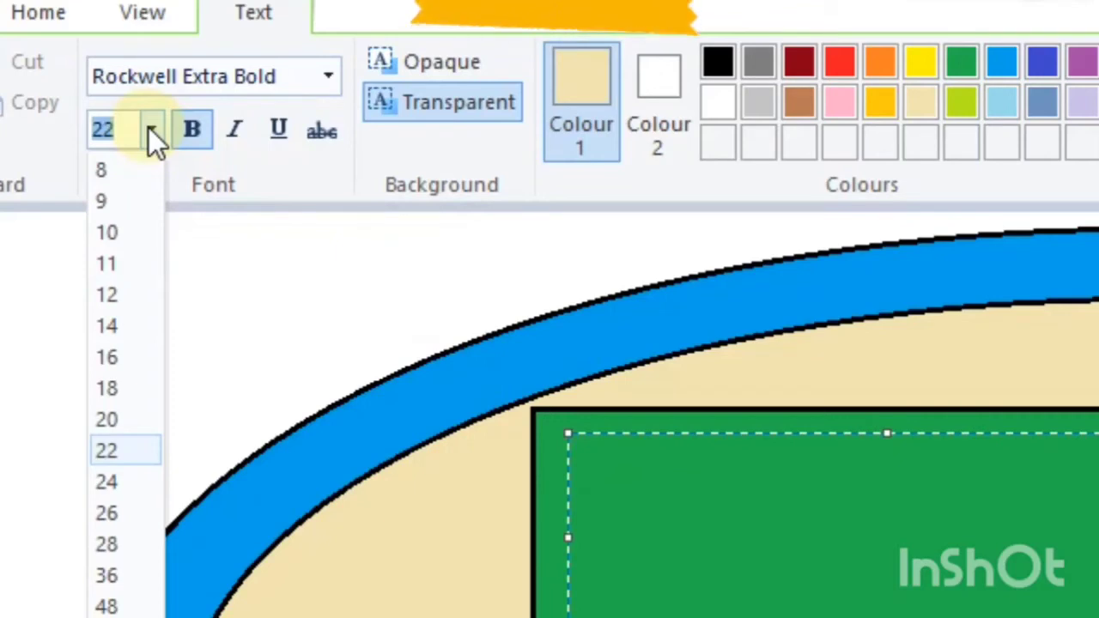
click(631, 482)
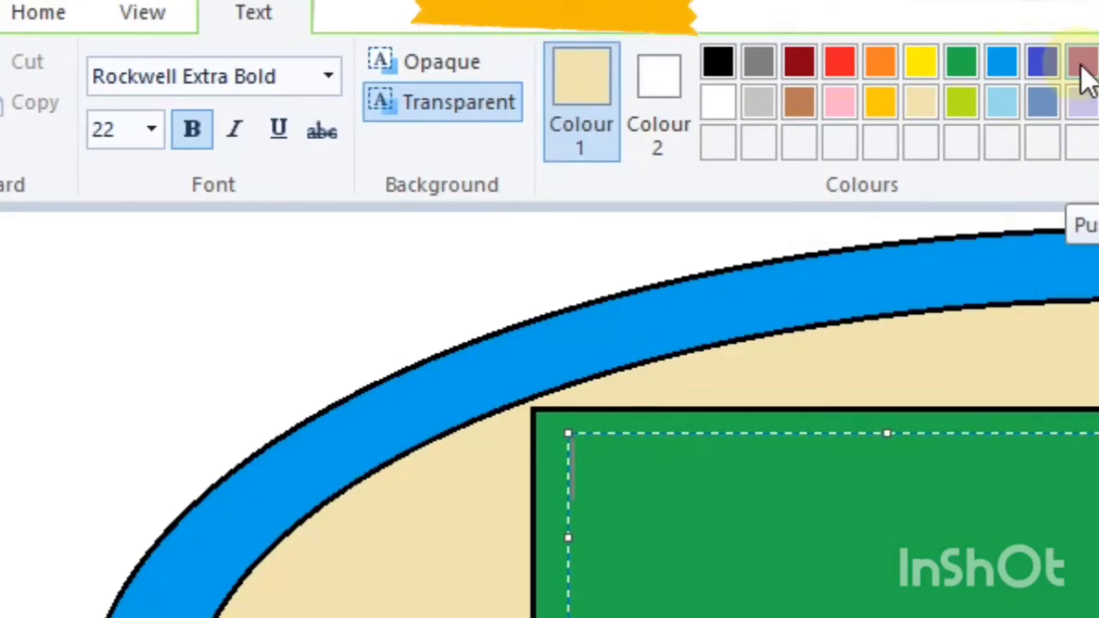
click(839, 54)
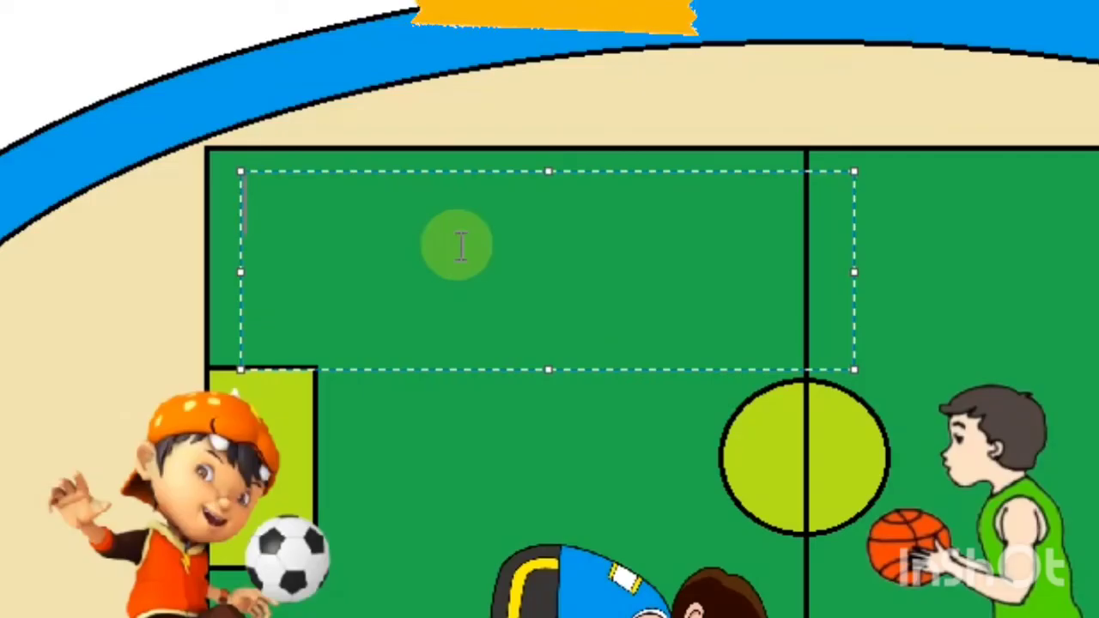
Enter the title "Ayo Olahraga" in the text box on the pitch
text(Ayo)
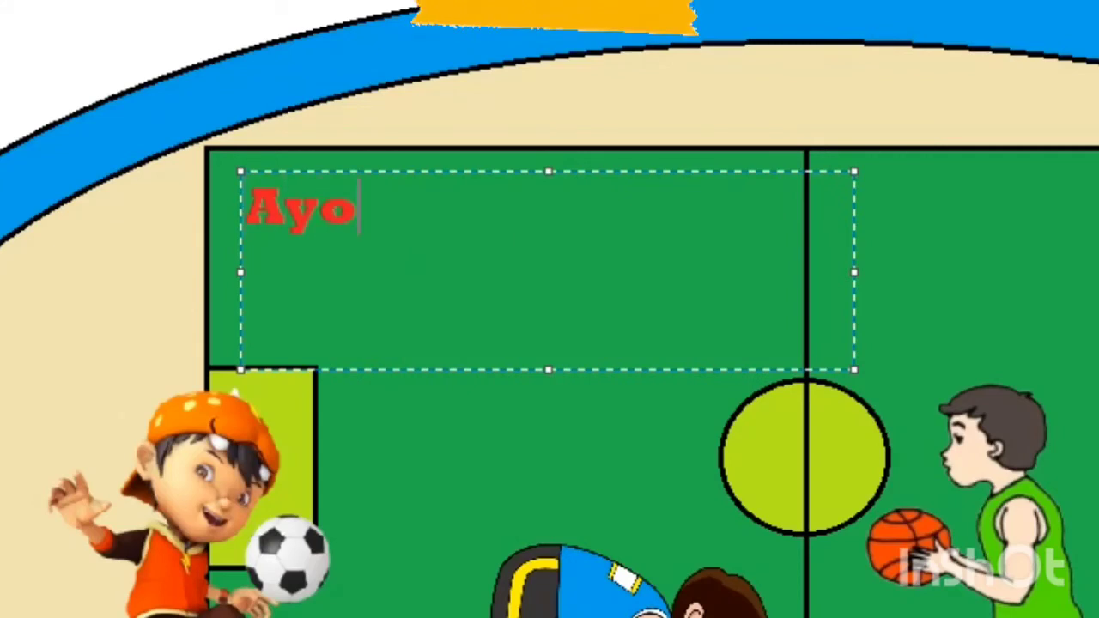
text( Olah)
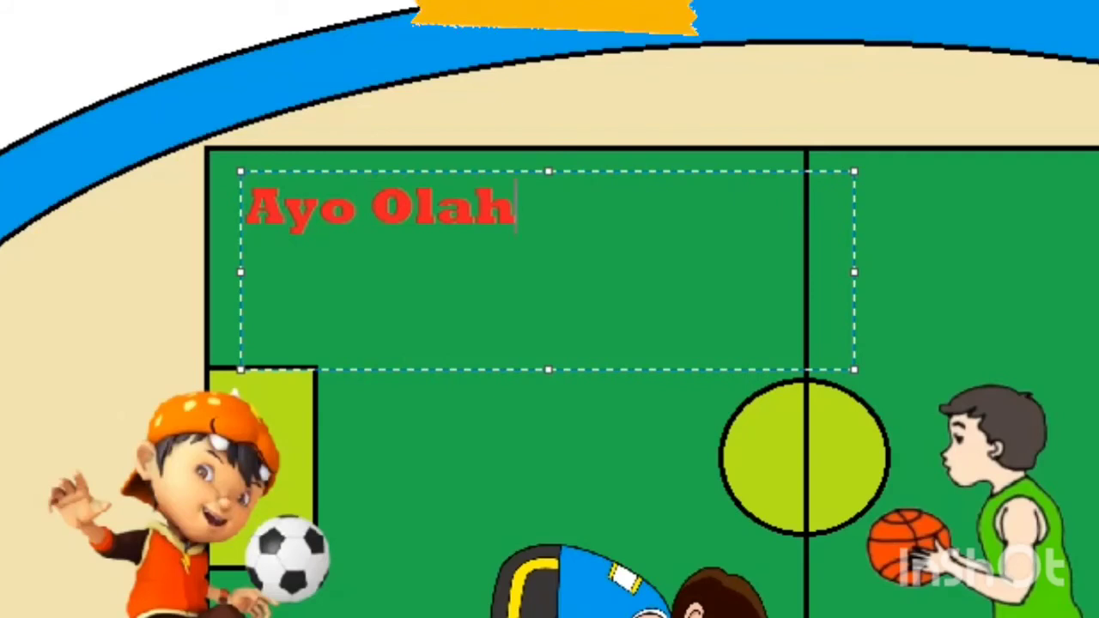
text(raga)
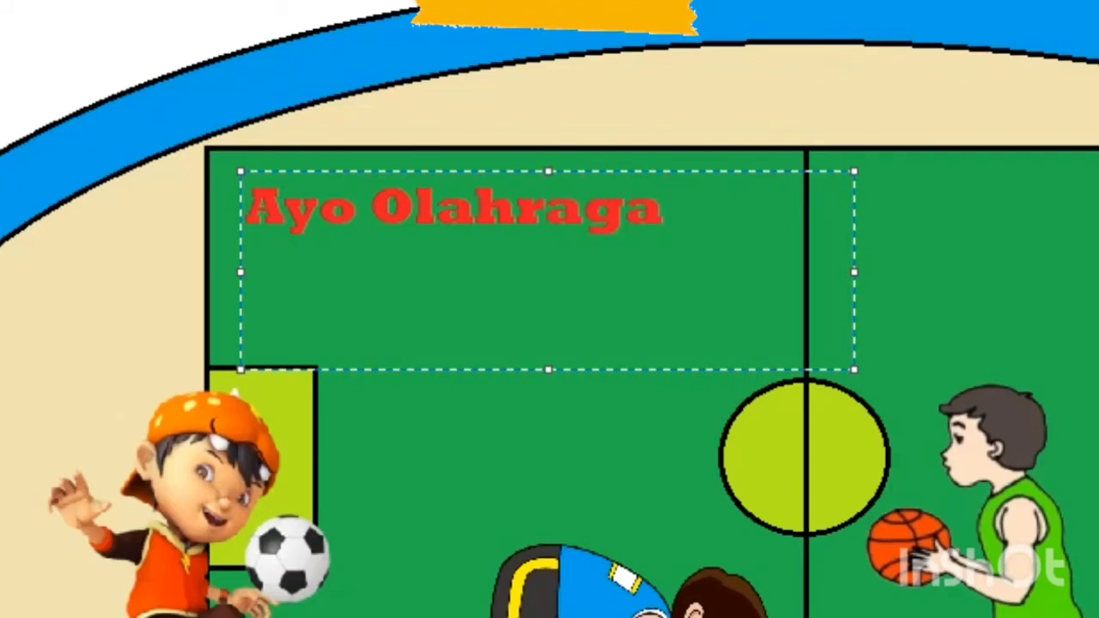